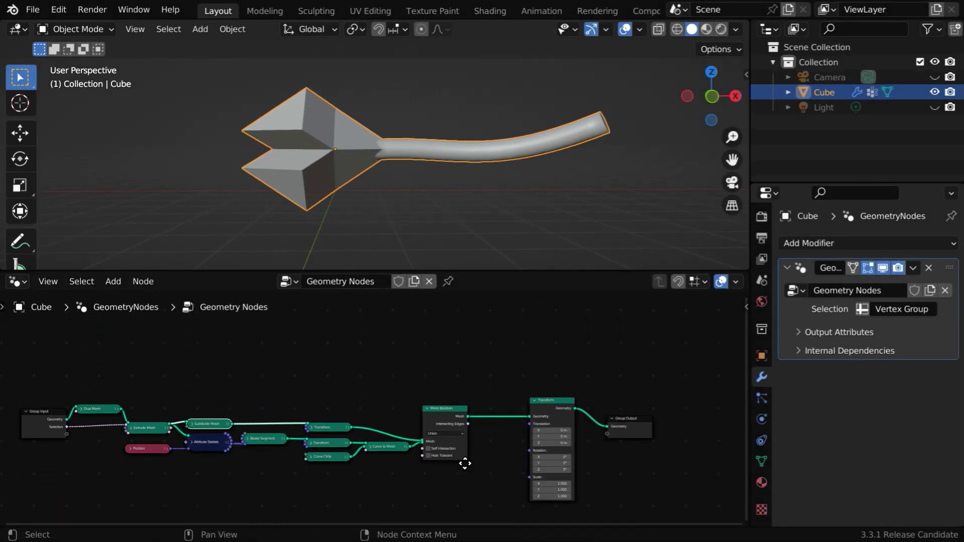
Test rotating the mesh around Y in the Transform node, then reset Y rotation to 0.
{"action": "middle_click_drag", "start_coordinate": [465, 464], "coordinate": [508, 439]}
{"action": "scroll", "coordinate": [509, 439], "scroll_direction": "up", "scroll_amount": 1}
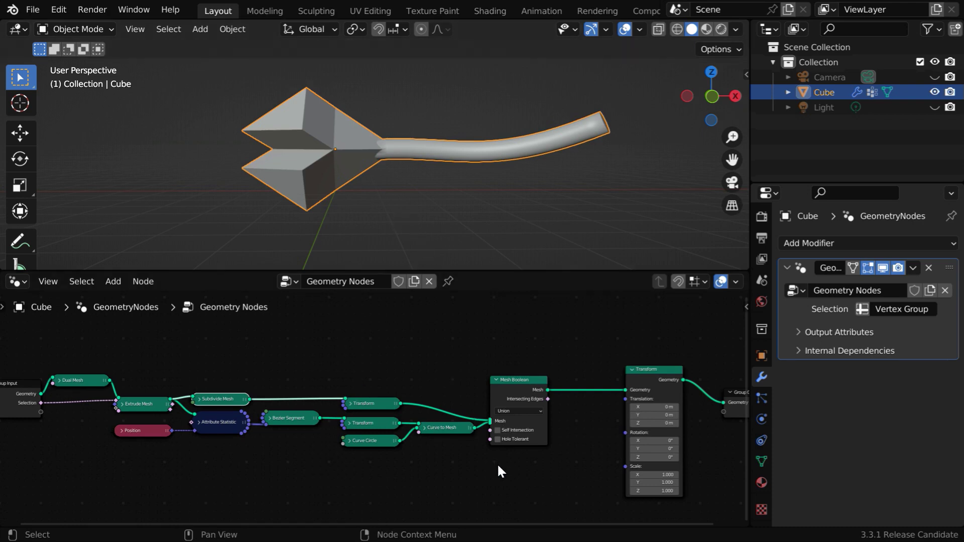
{"action": "middle_click_drag", "start_coordinate": [498, 463], "coordinate": [409, 467]}
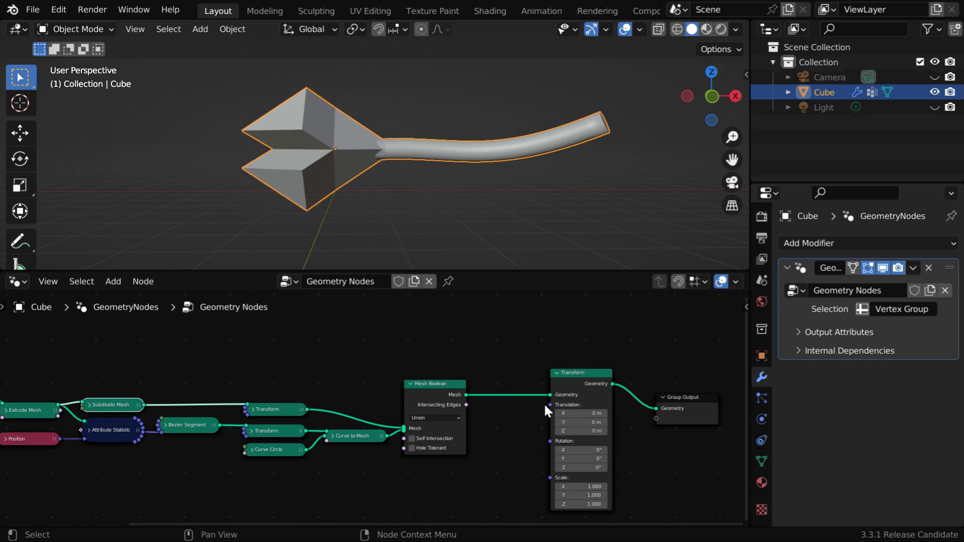
{"action": "scroll", "coordinate": [553, 447], "scroll_direction": "up", "scroll_amount": 2}
{"action": "middle_click_drag", "start_coordinate": [570, 452], "coordinate": [467, 418]}
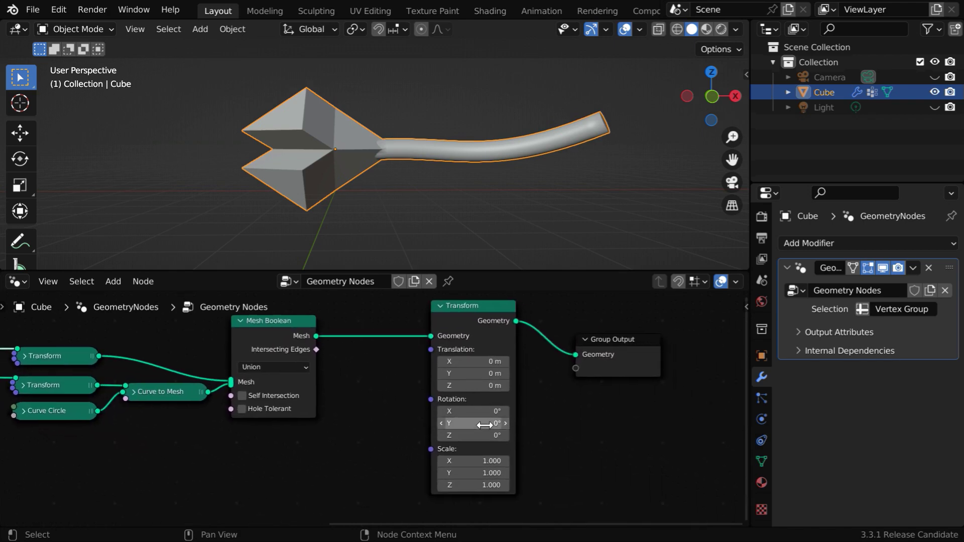
{"action": "left_click_drag", "start_coordinate": [497, 424], "coordinate": [474, 423]}
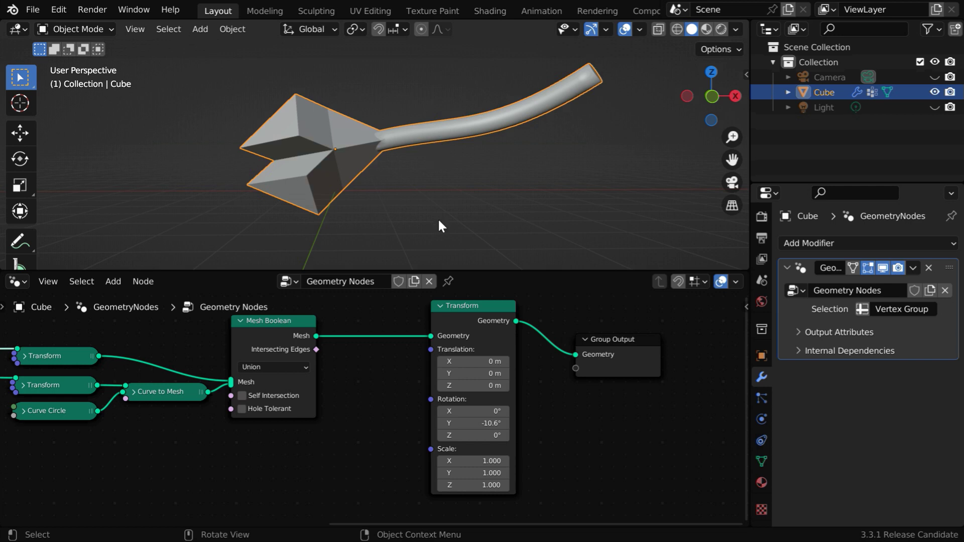
{"action": "double_click", "coordinate": [490, 424]}
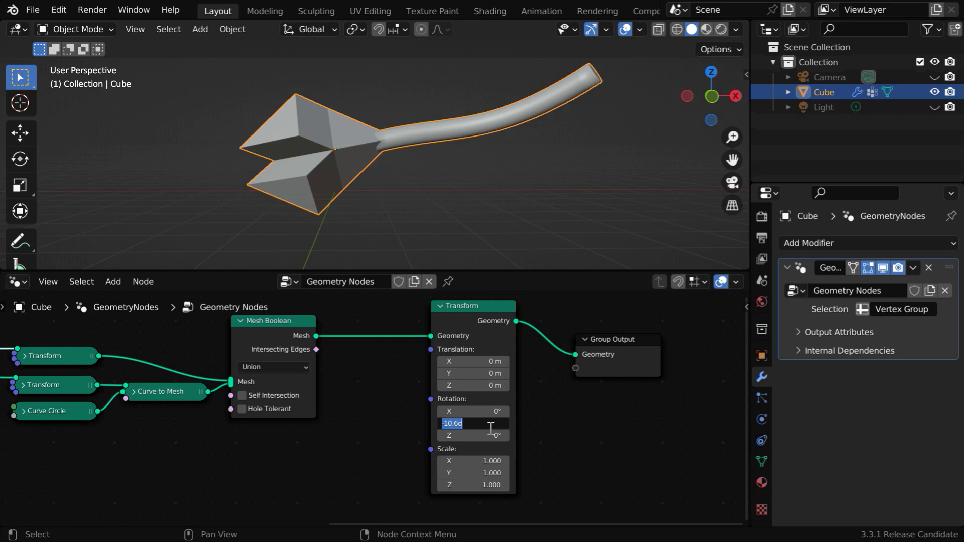
{"action": "type", "text": "0"}
{"action": "key", "text": "Return"}
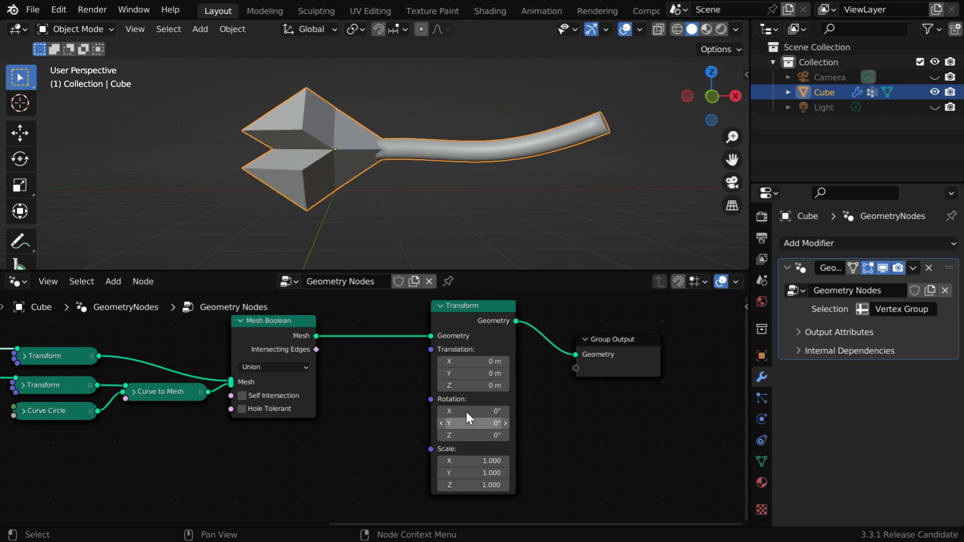
Apply Object > Set Origin > Origin to Geometry to the Cube.
{"action": "left_click", "coordinate": [234, 30]}
{"action": "mouse_move", "coordinate": [359, 61]}
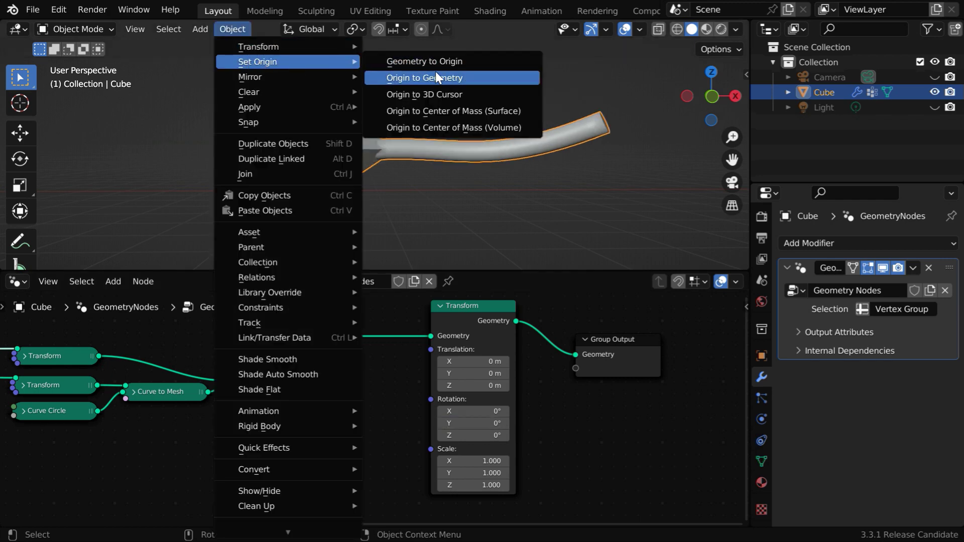
{"action": "left_click", "coordinate": [475, 79]}
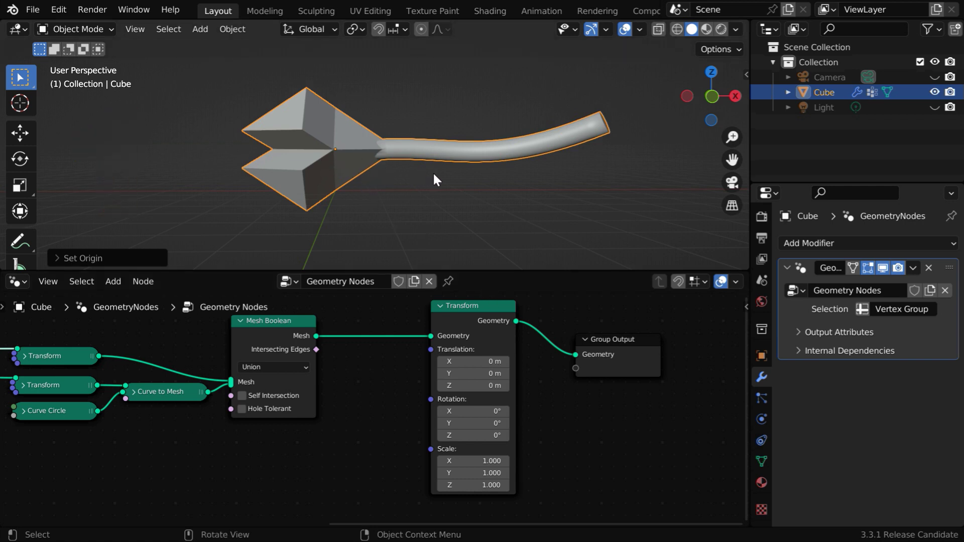
{"action": "middle_click_drag", "start_coordinate": [551, 390], "coordinate": [545, 409]}
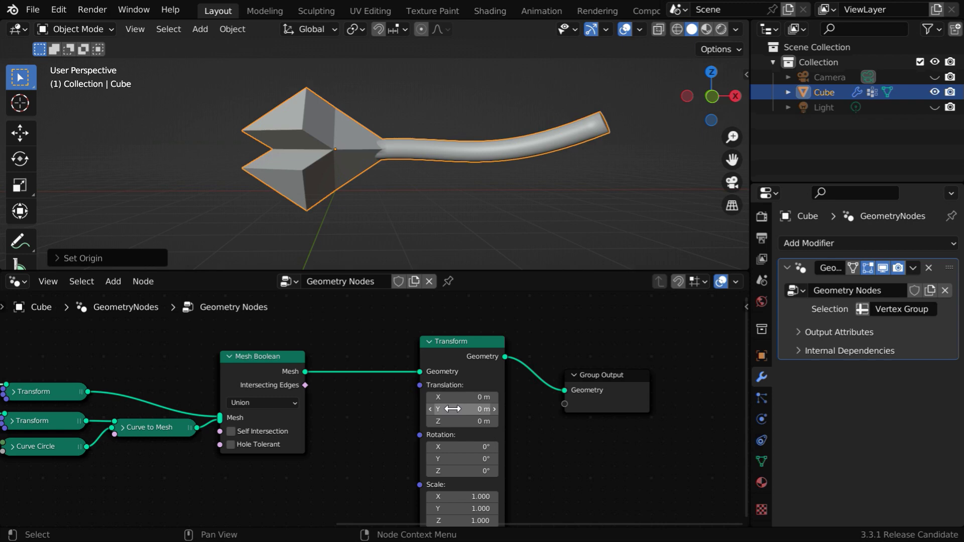
{"action": "scroll", "coordinate": [452, 409], "scroll_direction": "down", "scroll_amount": 2}
{"action": "middle_click_drag", "start_coordinate": [452, 409], "coordinate": [579, 410]}
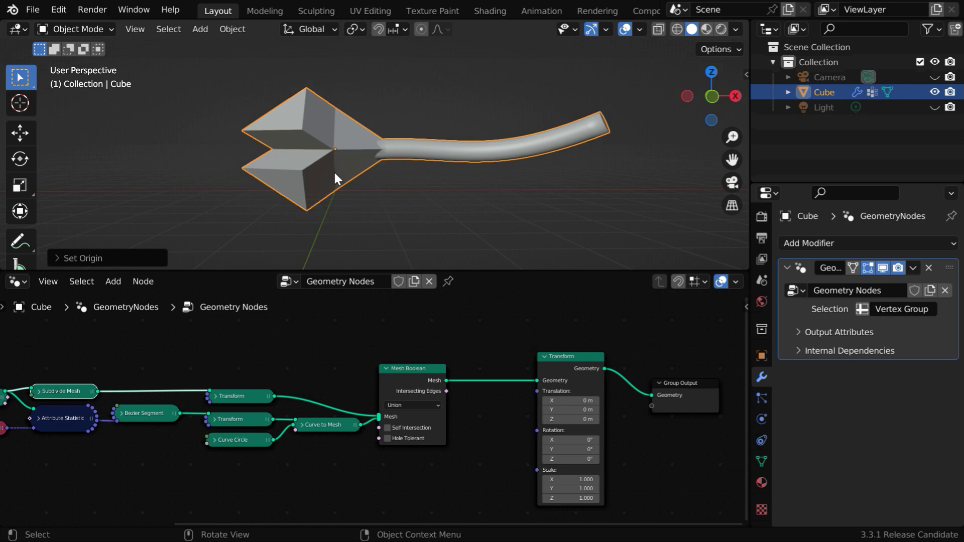
{"action": "left_click", "coordinate": [883, 268]}
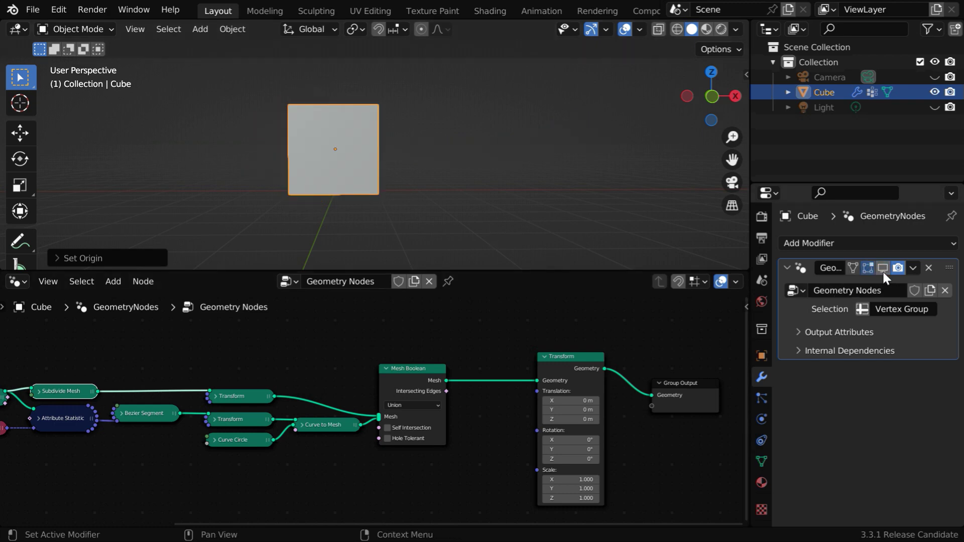
{"action": "middle_click_drag", "start_coordinate": [452, 210], "coordinate": [421, 231]}
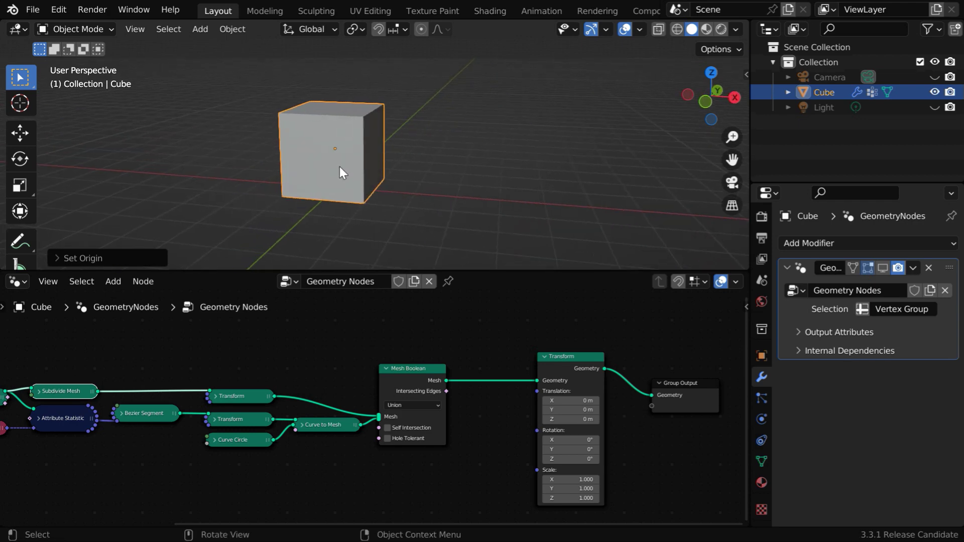
{"action": "left_click", "coordinate": [882, 272]}
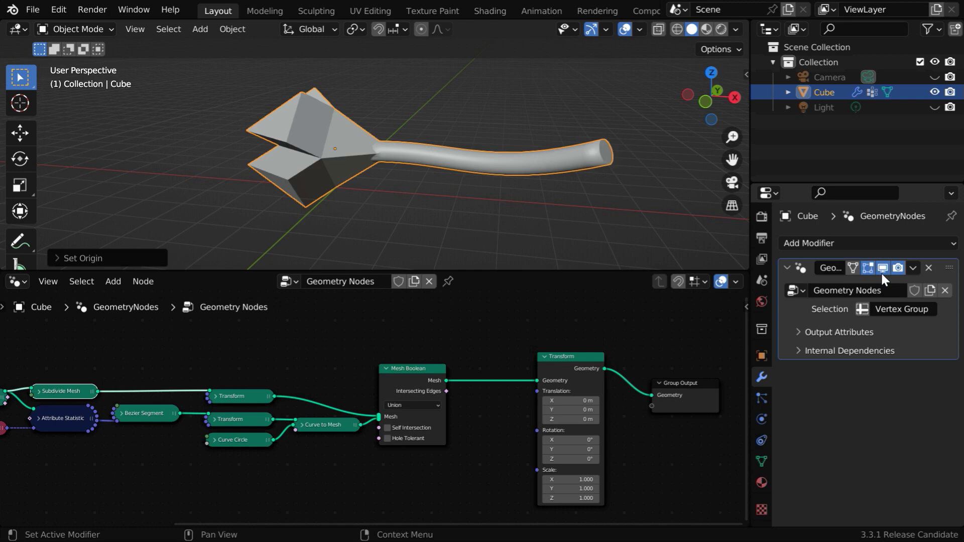
{"action": "mouse_move", "coordinate": [392, 228]}
{"action": "middle_mouse_down"}
{"action": "mouse_move", "coordinate": [435, 221]}
{"action": "mouse_move", "coordinate": [407, 223]}
{"action": "middle_mouse_up"}
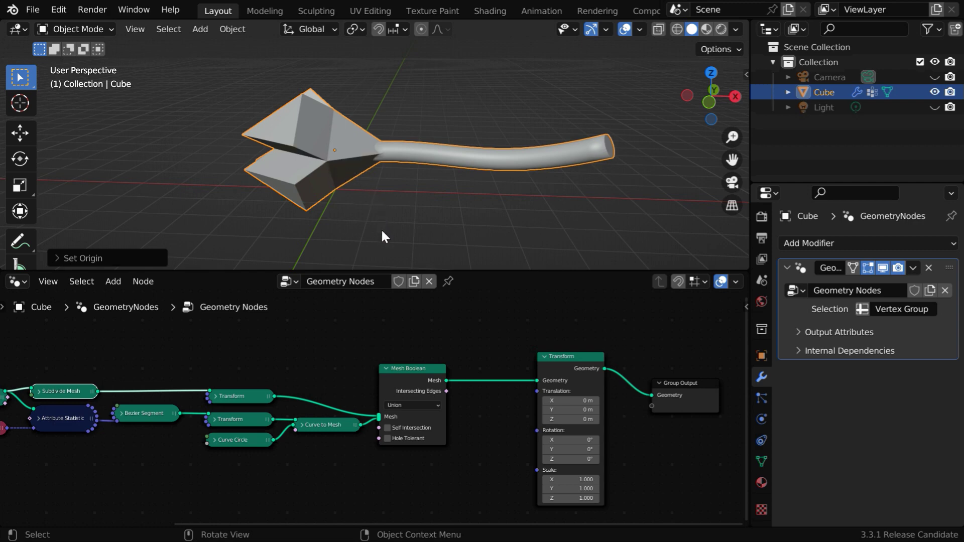
Pan and zoom across the node tree, select Mesh Boolean, and raise the node editor's border.
{"action": "middle_click_drag", "start_coordinate": [495, 413], "coordinate": [482, 386]}
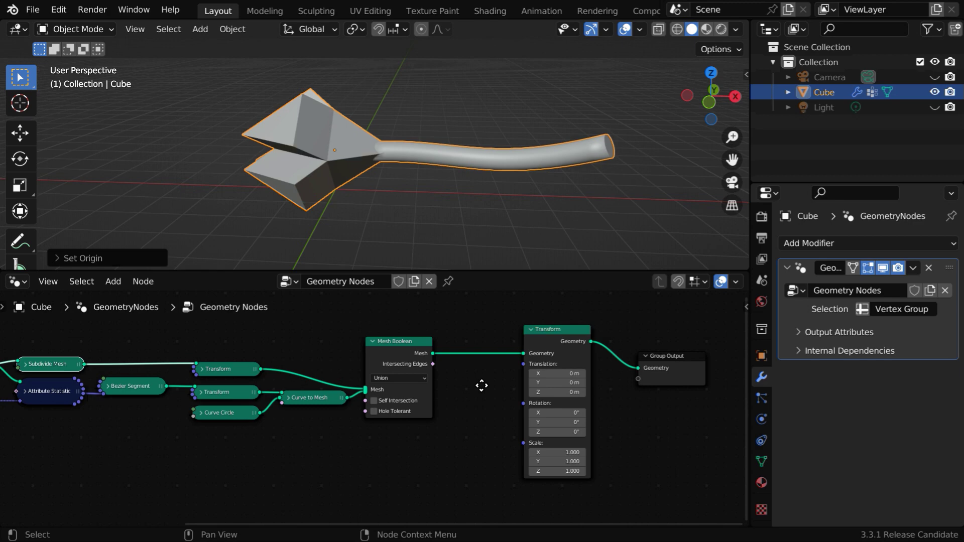
{"action": "scroll", "coordinate": [481, 447], "scroll_direction": "up", "scroll_amount": 1}
{"action": "middle_click_drag", "start_coordinate": [495, 433], "coordinate": [466, 441]}
{"action": "scroll", "coordinate": [393, 456], "scroll_direction": "up", "scroll_amount": 1}
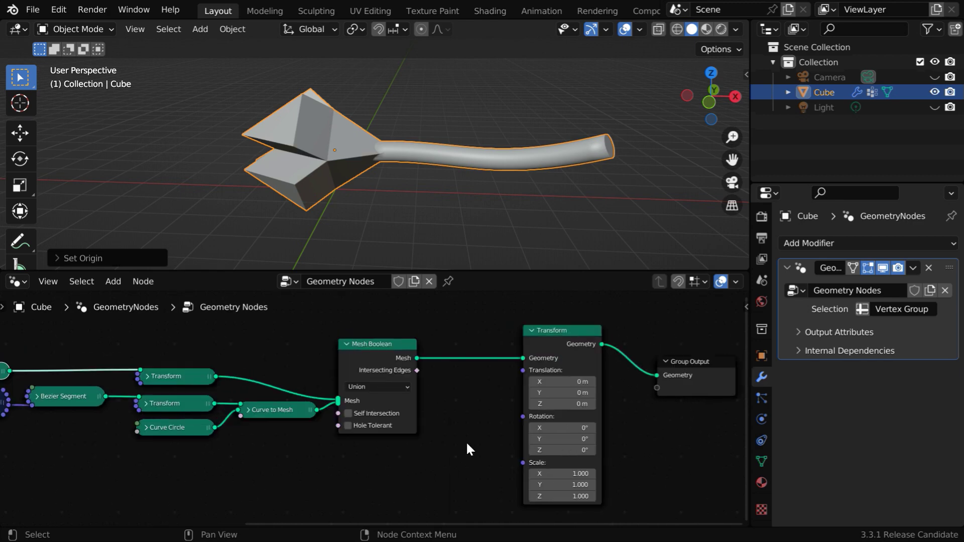
{"action": "left_click", "coordinate": [395, 338]}
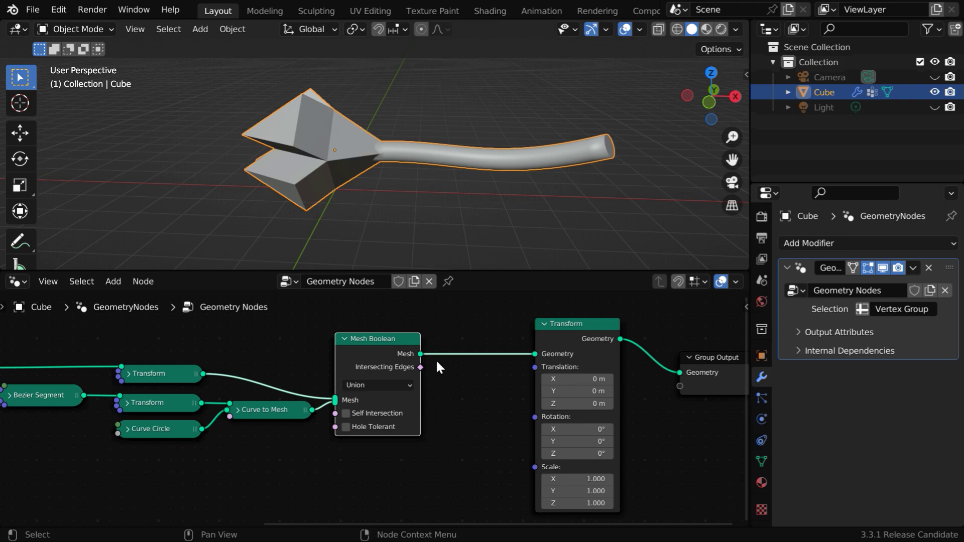
{"action": "middle_click_drag", "start_coordinate": [480, 417], "coordinate": [374, 420]}
{"action": "scroll", "coordinate": [662, 422], "scroll_direction": "up", "scroll_amount": 1}
{"action": "scroll", "coordinate": [369, 420], "scroll_direction": "up", "scroll_amount": 1}
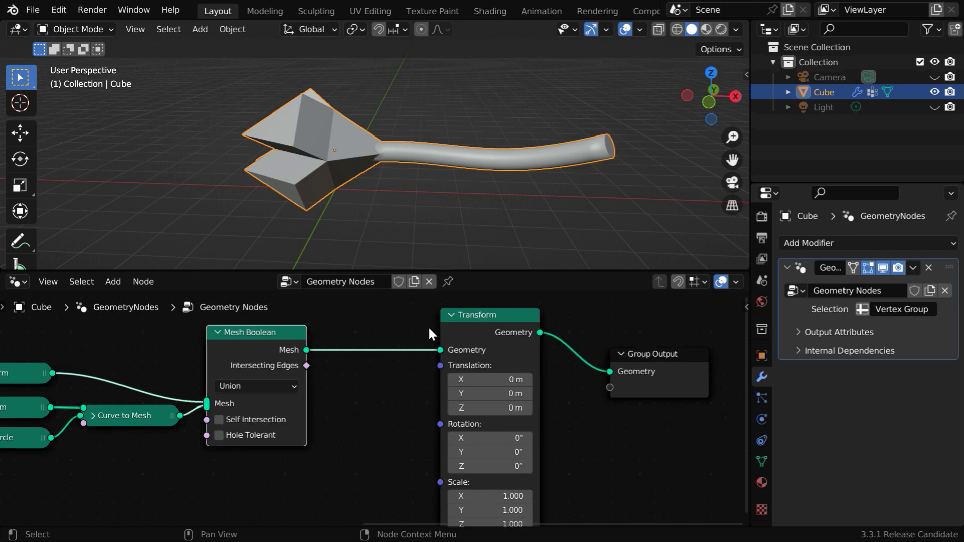
{"action": "left_click_drag", "start_coordinate": [478, 272], "coordinate": [492, 171]}
Insert a Shift+D copy of the Transform node after Mesh Boolean and slide downstream nodes right.
{"action": "left_click", "coordinate": [522, 260]}
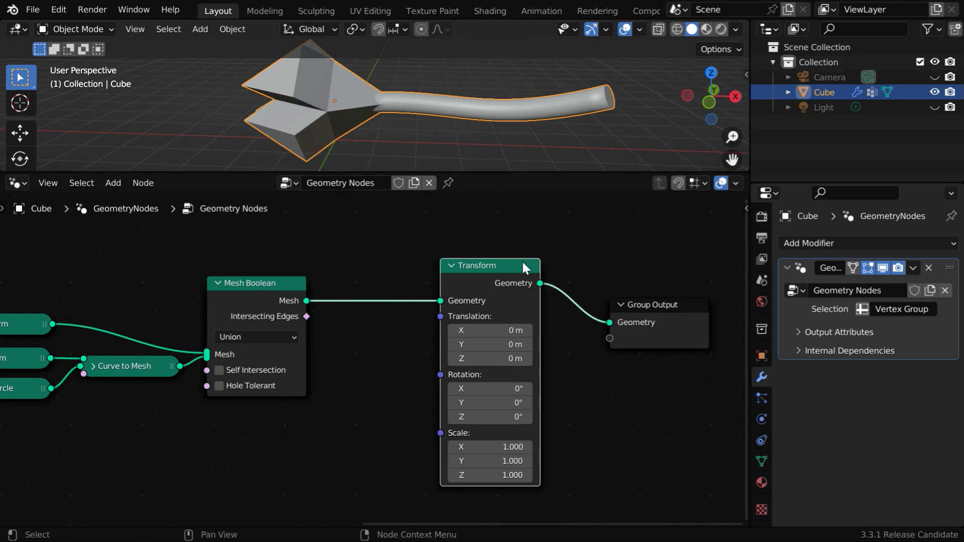
{"action": "key", "text": "shift+d"}
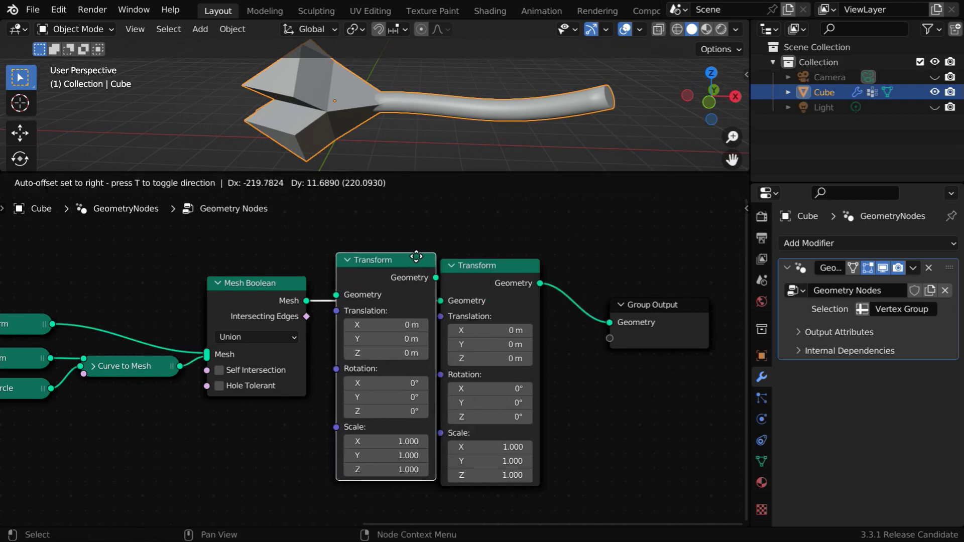
{"action": "left_click", "coordinate": [434, 254]}
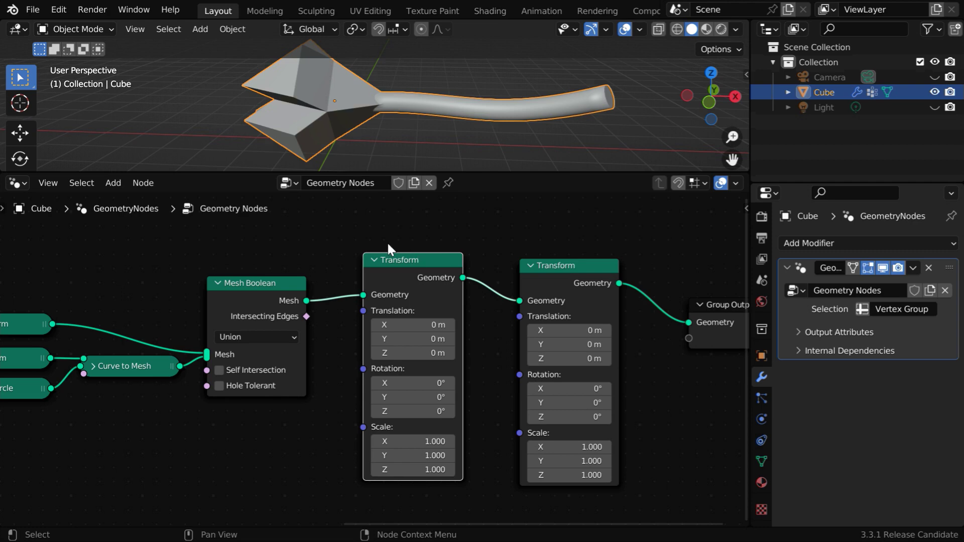
{"action": "left_click_drag", "start_coordinate": [344, 229], "coordinate": [713, 325]}
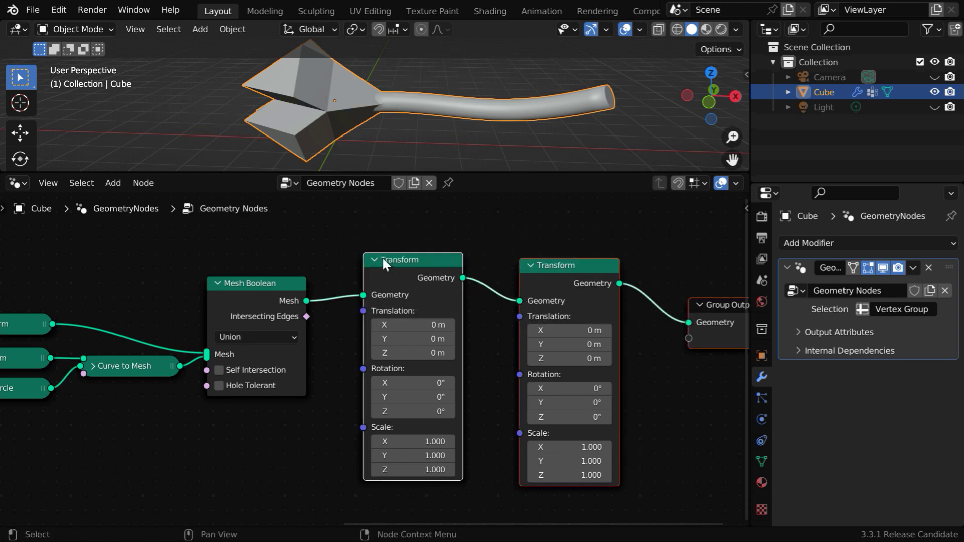
{"action": "left_click_drag", "start_coordinate": [382, 258], "coordinate": [643, 258]}
{"action": "middle_click_drag", "start_coordinate": [383, 377], "coordinate": [370, 338]}
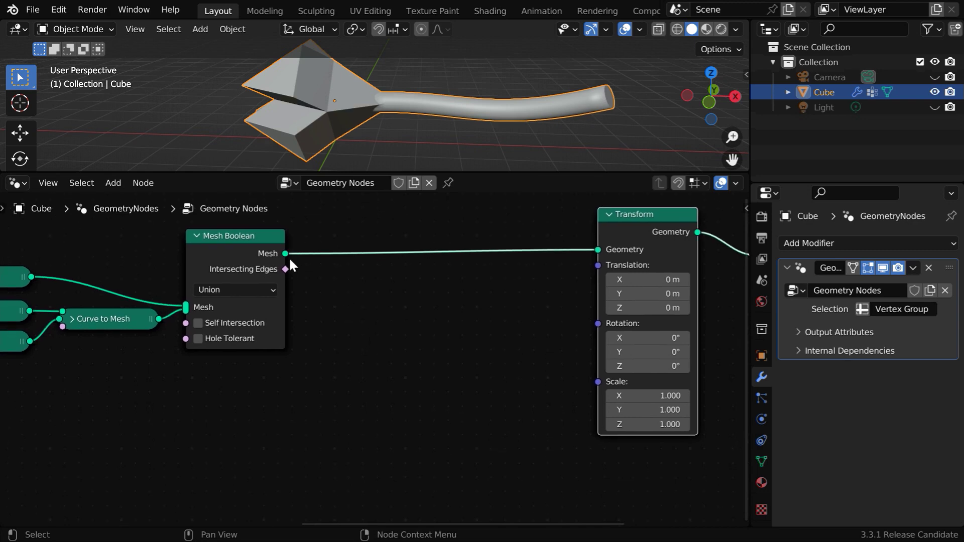
Add an Attribute Statistic node fed by Mesh Boolean's Mesh and set it to Vector.
{"action": "left_click_drag", "start_coordinate": [285, 253], "coordinate": [346, 284]}
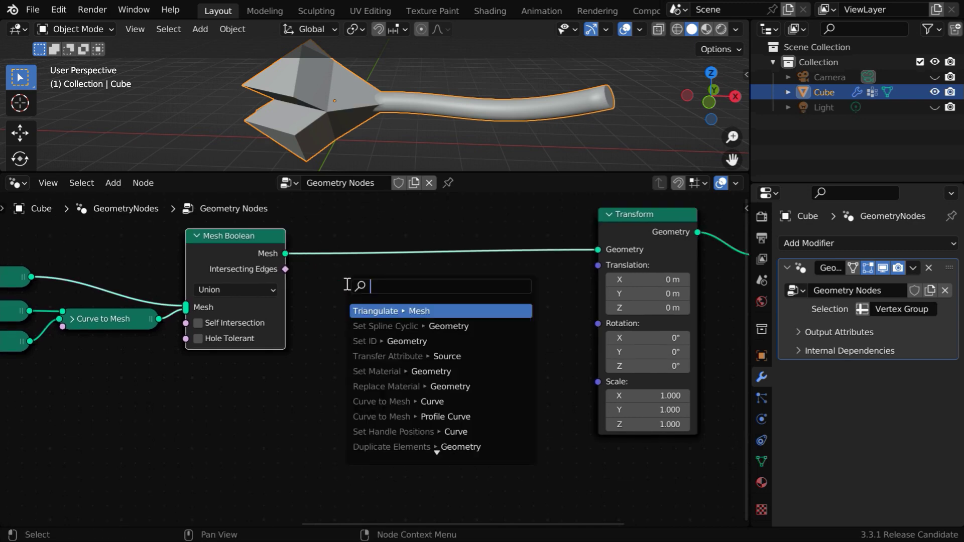
{"action": "type", "text": "attrib"}
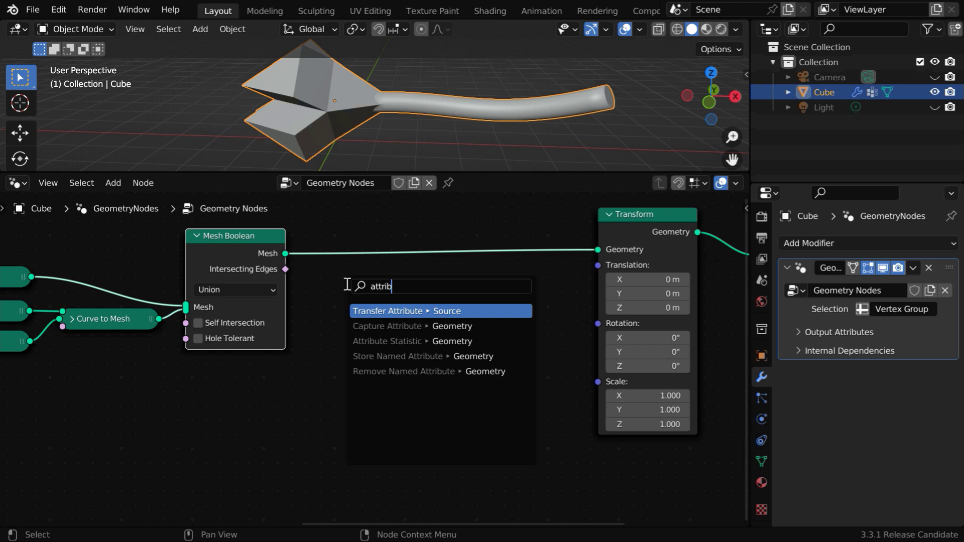
{"action": "left_click", "coordinate": [388, 337]}
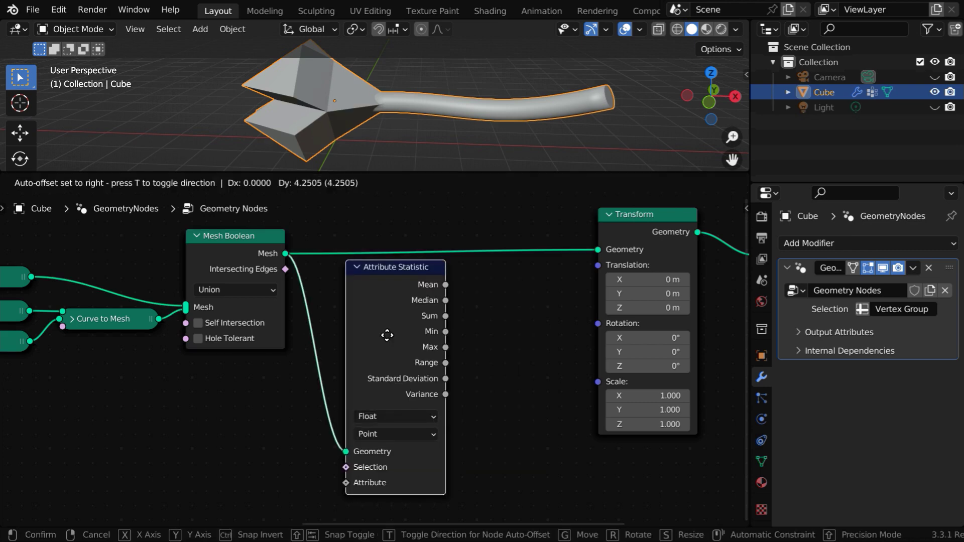
{"action": "left_click", "coordinate": [404, 341]}
{"action": "middle_click_drag", "start_coordinate": [515, 427], "coordinate": [504, 399]}
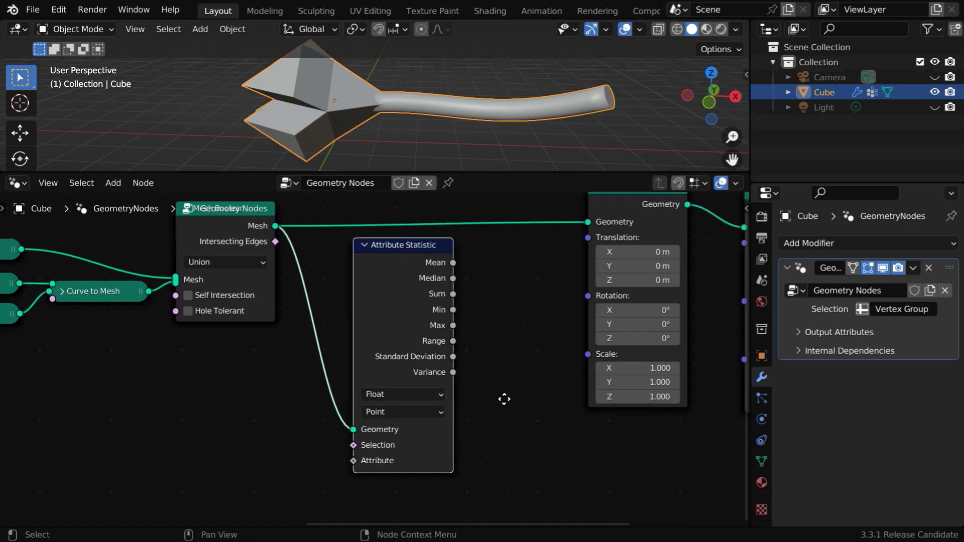
{"action": "left_click", "coordinate": [411, 396]}
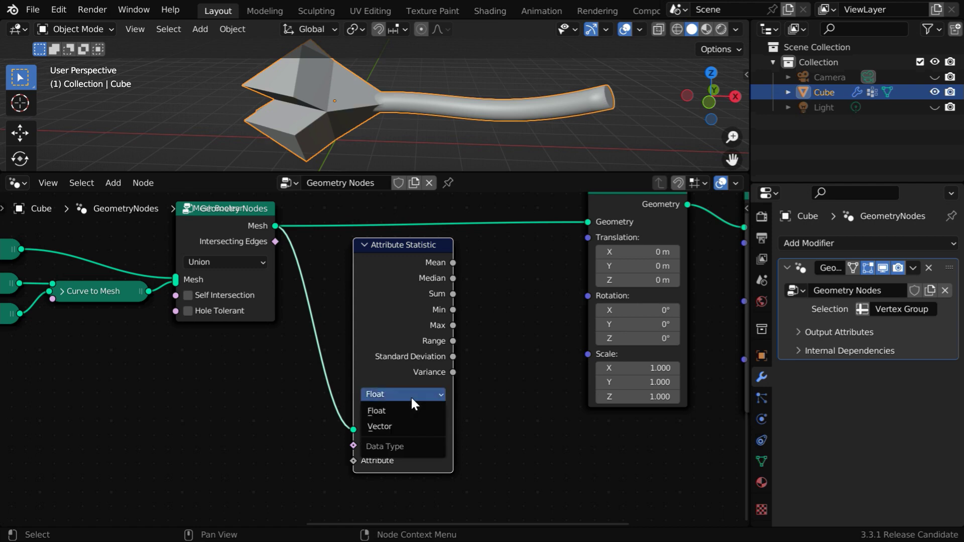
{"action": "left_click", "coordinate": [408, 426]}
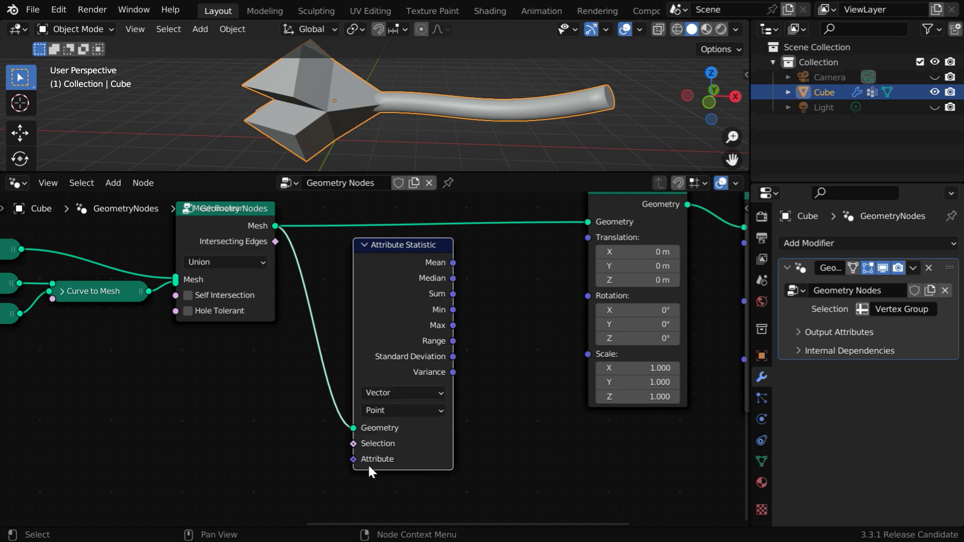
Link a Position node into the Attribute Statistic's Attribute input.
{"action": "left_click_drag", "start_coordinate": [354, 464], "coordinate": [291, 438]}
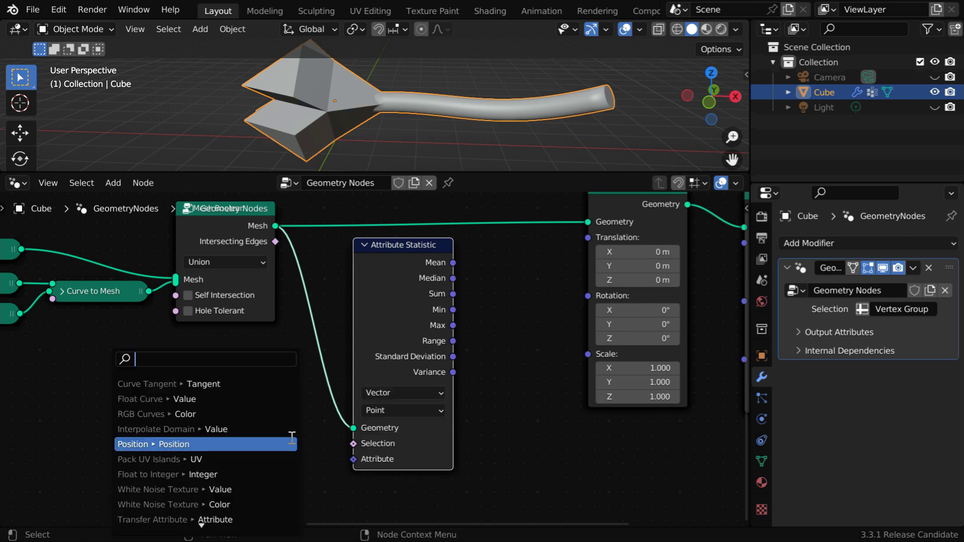
{"action": "type", "text": "posi"}
{"action": "key", "text": "Return"}
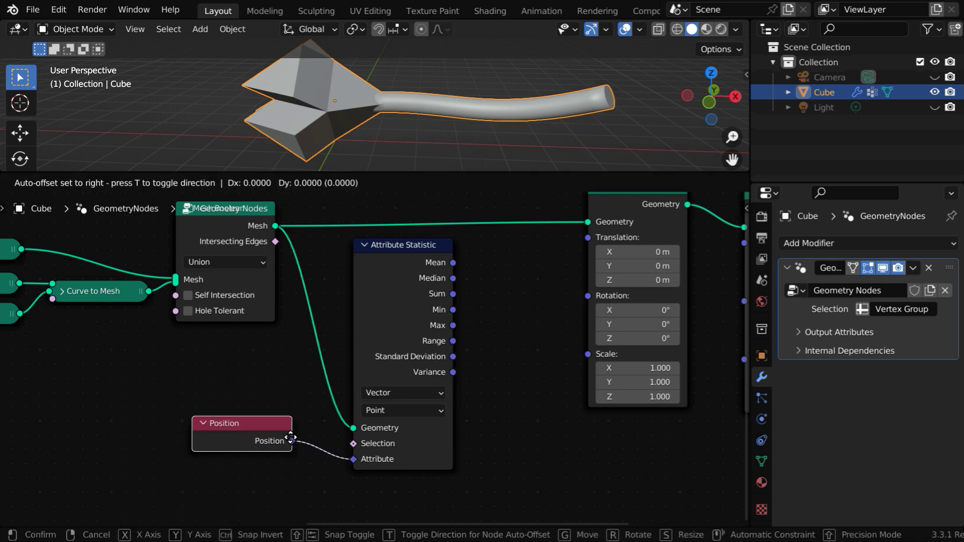
{"action": "left_click", "coordinate": [291, 441]}
{"action": "middle_click_drag", "start_coordinate": [510, 433], "coordinate": [337, 453]}
{"action": "scroll", "coordinate": [337, 453], "scroll_direction": "up", "scroll_amount": 1}
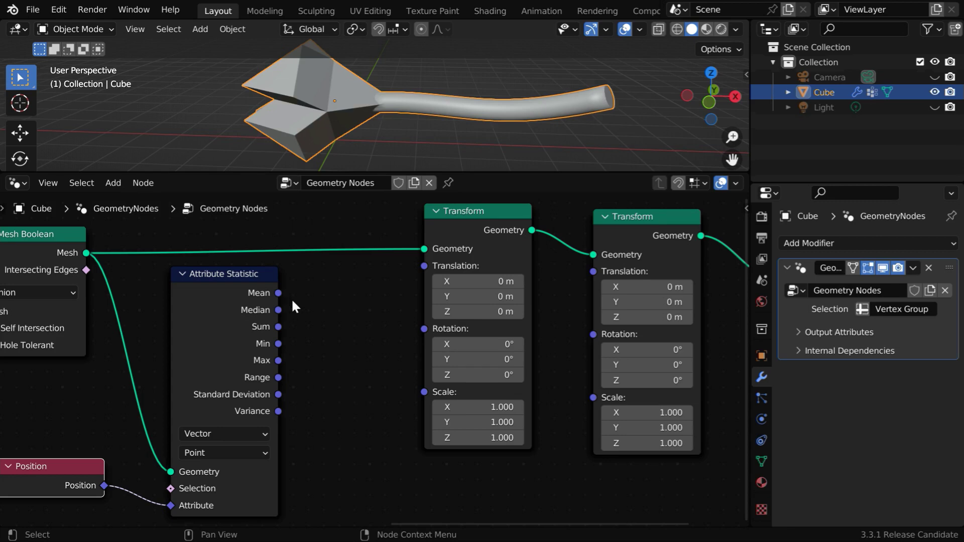
{"action": "left_click", "coordinate": [117, 185]}
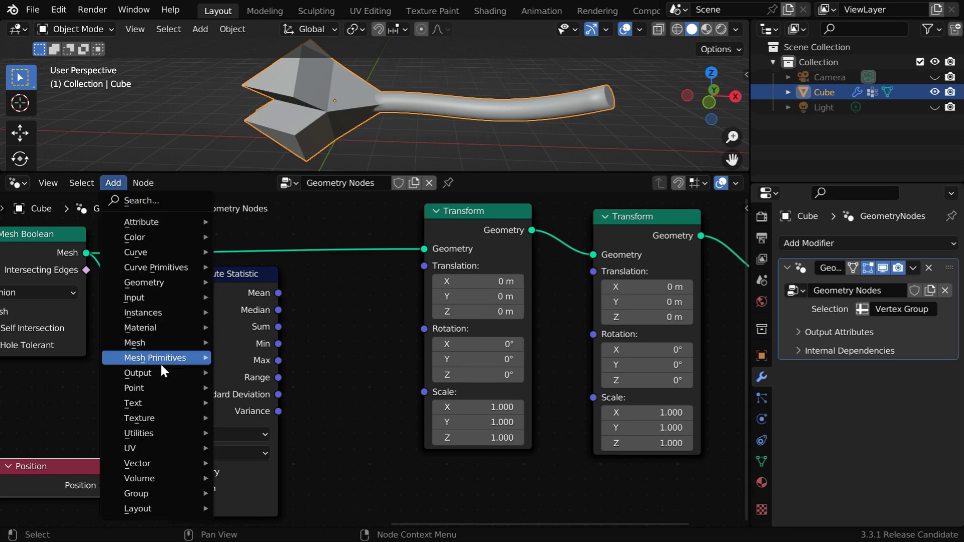
Add a Vector Math node and set its operation to Scale.
{"action": "mouse_move", "coordinate": [167, 462]}
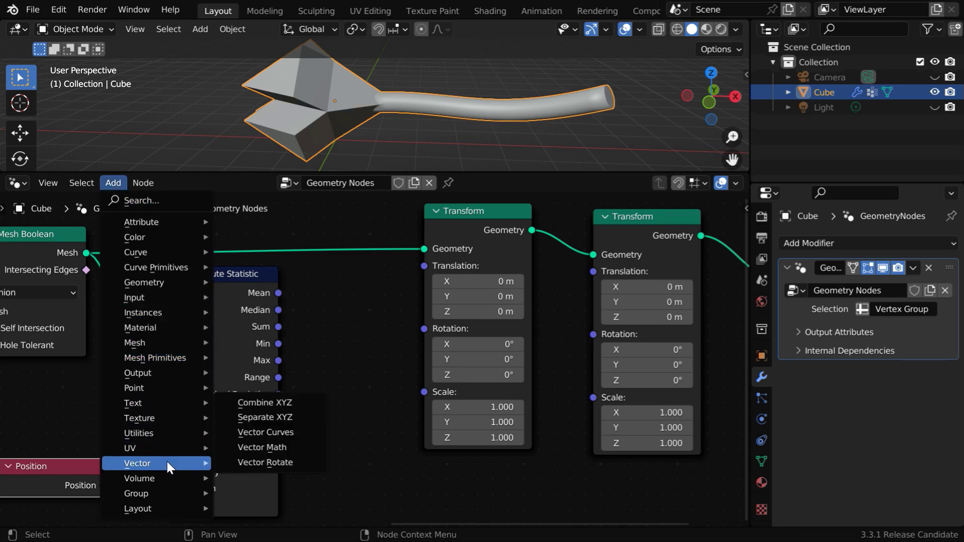
{"action": "left_click", "coordinate": [264, 447]}
{"action": "left_click", "coordinate": [298, 273]}
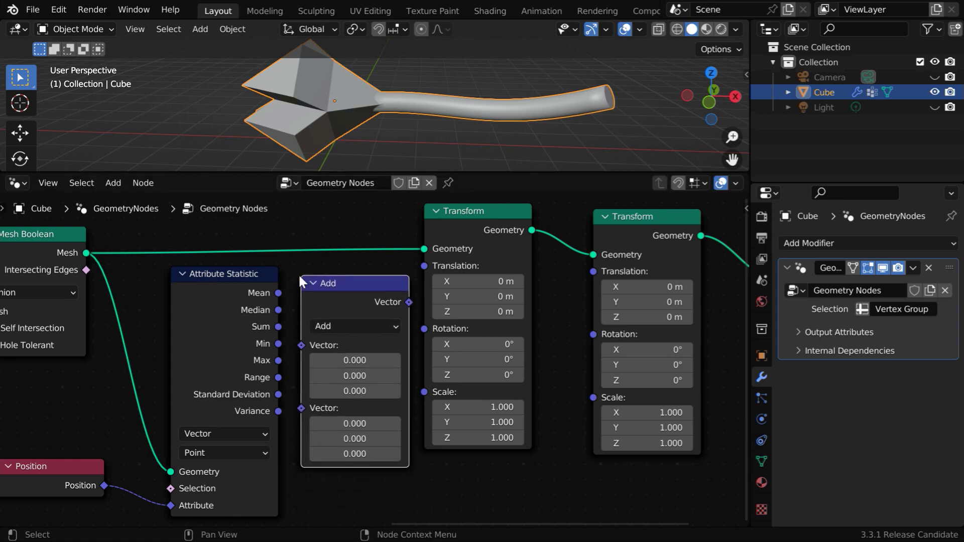
{"action": "left_click", "coordinate": [341, 326]}
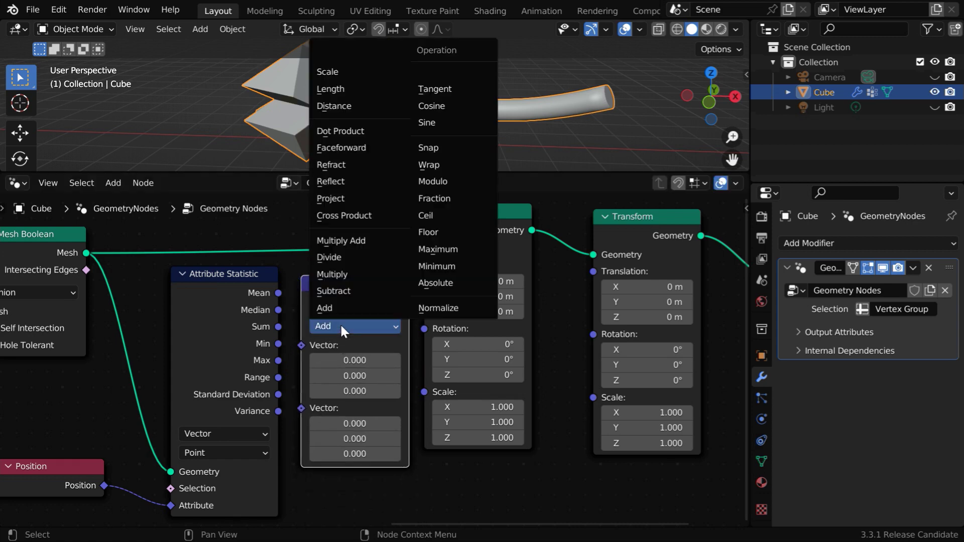
{"action": "left_click", "coordinate": [338, 69]}
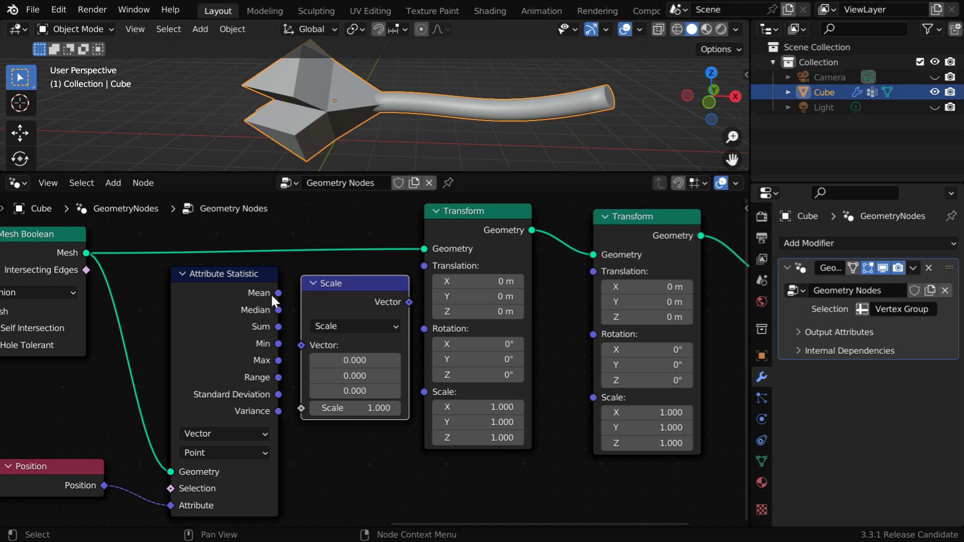
Feed the Attribute Statistic's Mean into the Scale node and set the scale factor to -1.
{"action": "left_click_drag", "start_coordinate": [277, 293], "coordinate": [300, 346]}
{"action": "left_click", "coordinate": [377, 363]}
{"action": "type", "text": "-1"}
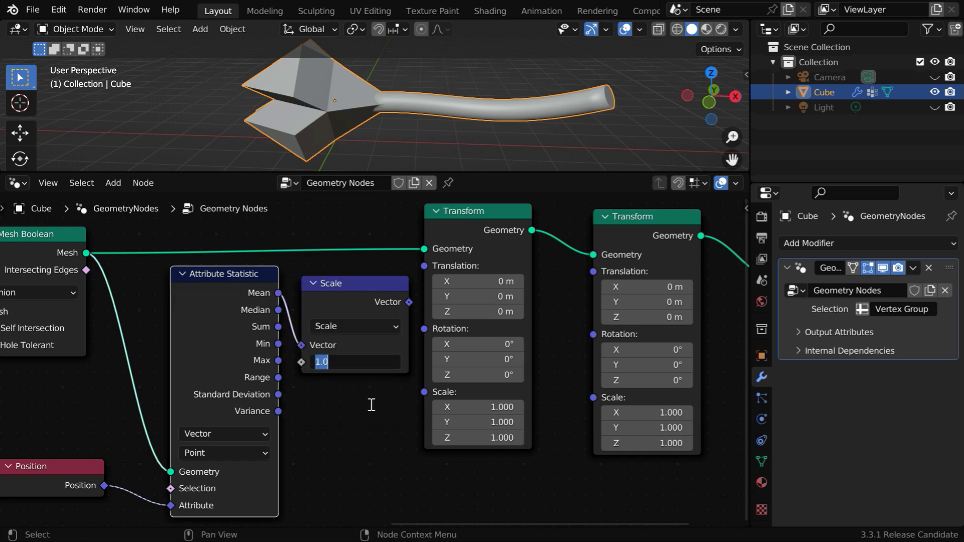
{"action": "key", "text": "Return"}
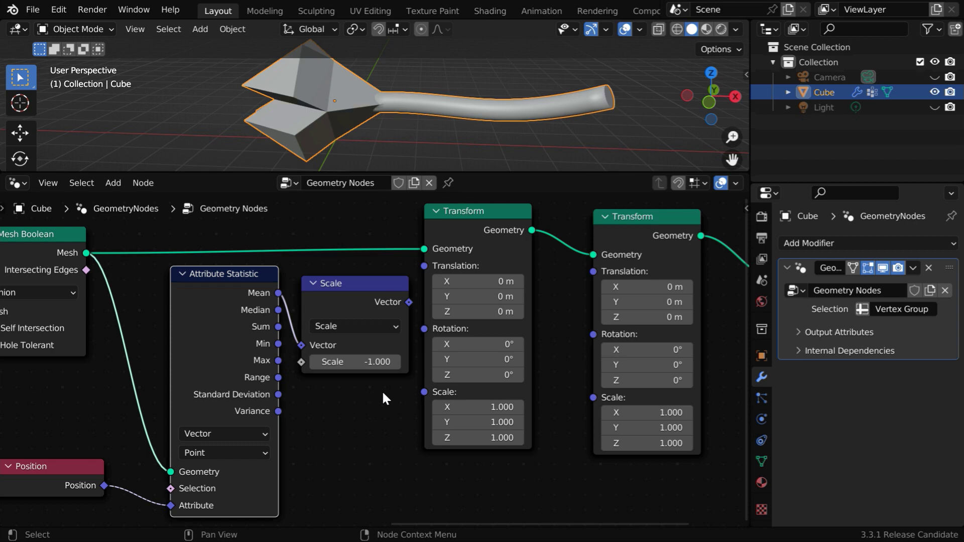
Connect the negated mean to Transform Translation and tilt the mesh slightly around Y.
{"action": "left_click_drag", "start_coordinate": [409, 302], "coordinate": [424, 266]}
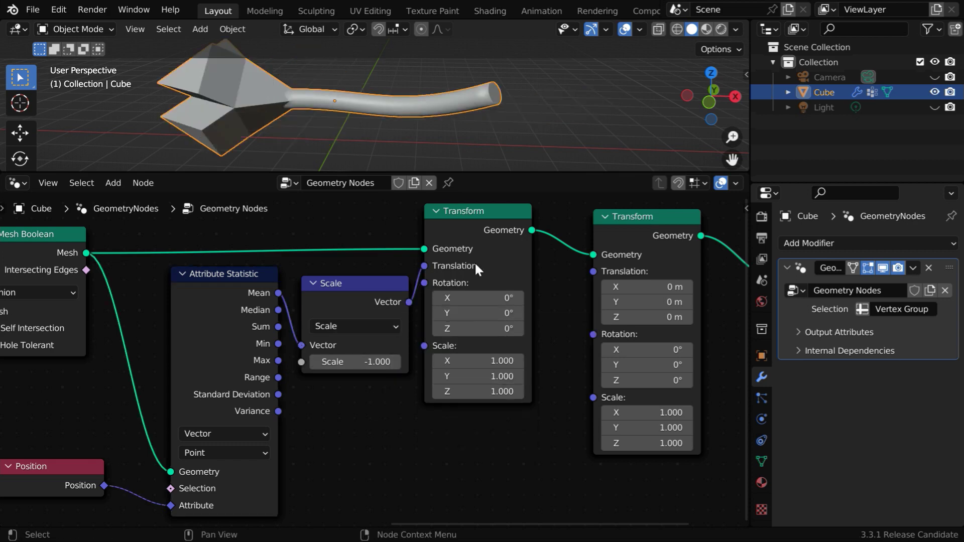
{"action": "left_click_drag", "start_coordinate": [500, 174], "coordinate": [522, 347]}
{"action": "middle_click_drag", "start_coordinate": [325, 272], "coordinate": [364, 262]}
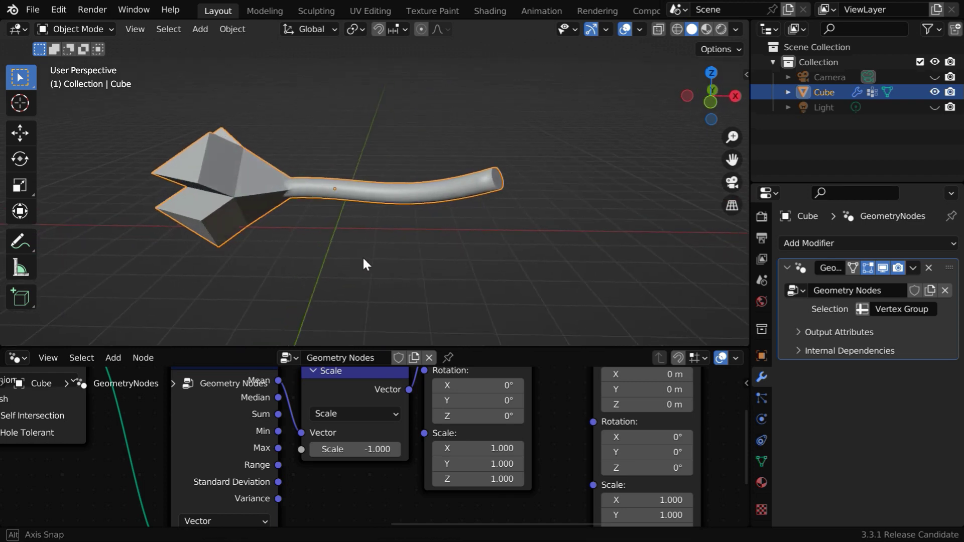
{"action": "middle_click_drag", "start_coordinate": [571, 416], "coordinate": [415, 448]}
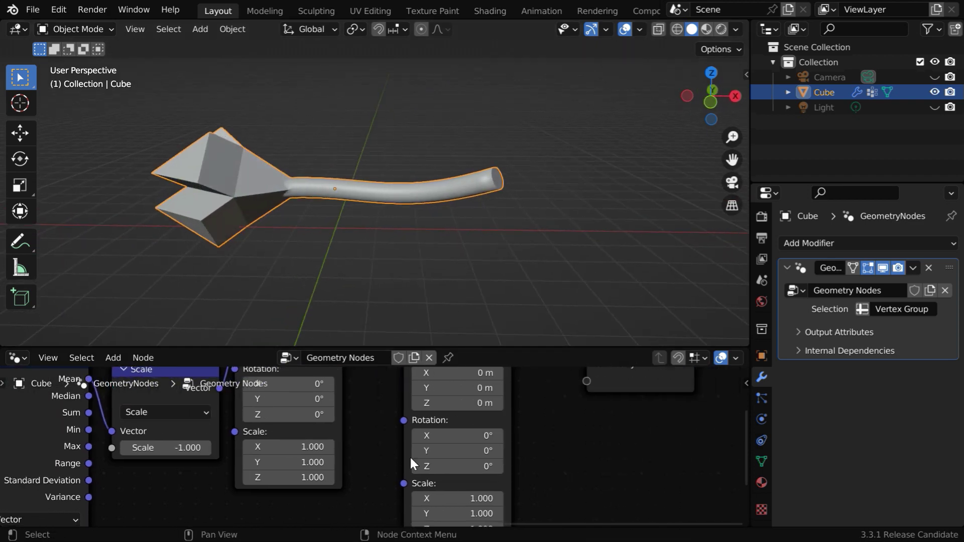
{"action": "mouse_move", "coordinate": [469, 455]}
{"action": "left_mouse_down"}
{"action": "mouse_move", "coordinate": [497, 455]}
{"action": "mouse_move", "coordinate": [452, 455]}
{"action": "mouse_move", "coordinate": [480, 455]}
{"action": "mouse_move", "coordinate": [471, 455]}
{"action": "left_mouse_up"}
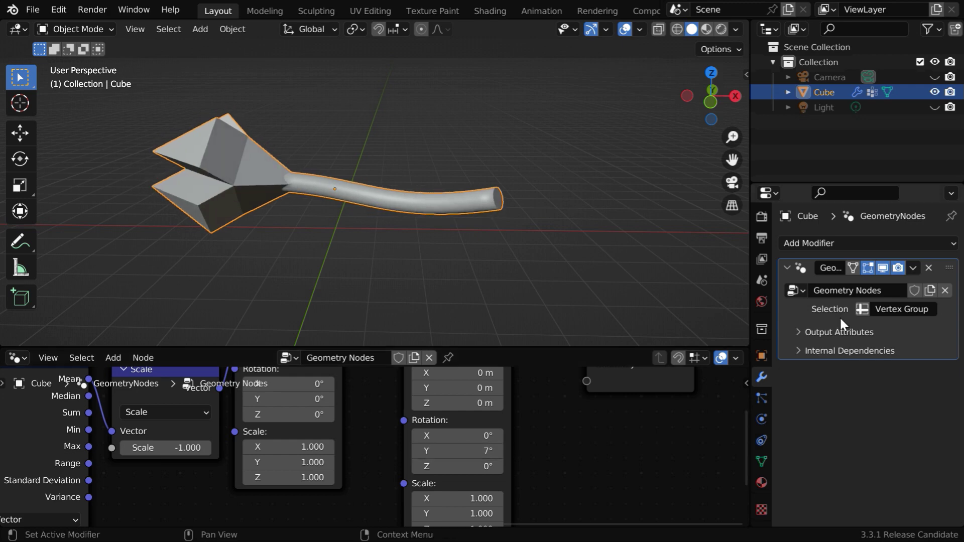
Apply the GeometryNodes modifier to the cube and enlarge the 3D viewport.
{"action": "left_click", "coordinate": [913, 268]}
{"action": "left_click", "coordinate": [908, 282]}
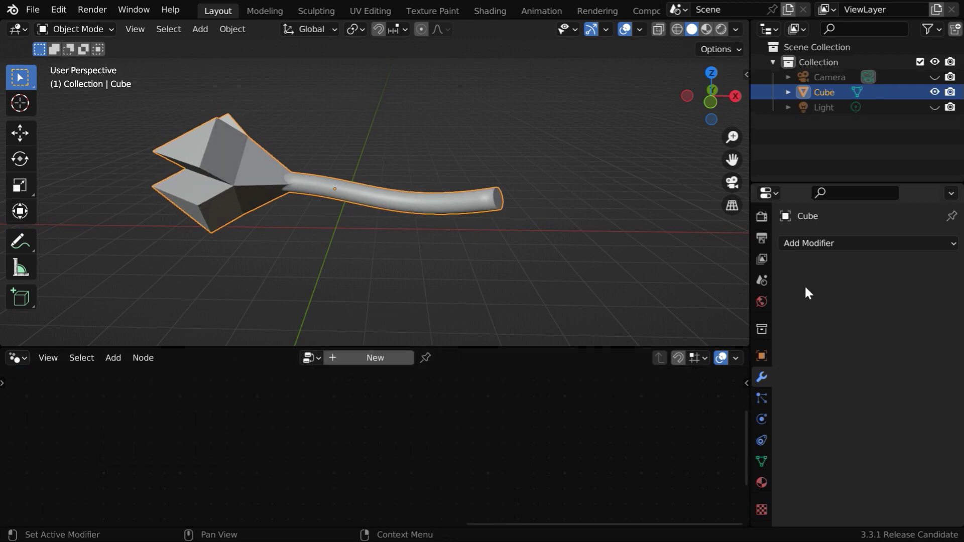
{"action": "left_click_drag", "start_coordinate": [459, 347], "coordinate": [479, 537]}
{"action": "middle_click_drag", "start_coordinate": [388, 426], "coordinate": [479, 423]}
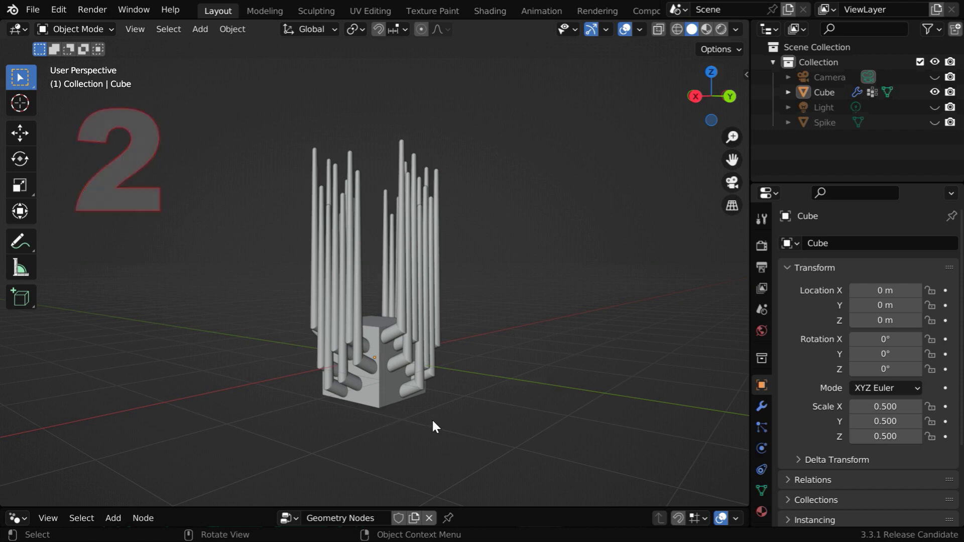
Orbit the spiky cube and reveal its Geometry Nodes tree below the viewport.
{"action": "mouse_move", "coordinate": [435, 427]}
{"action": "middle_mouse_down"}
{"action": "mouse_move", "coordinate": [570, 428]}
{"action": "mouse_move", "coordinate": [443, 419]}
{"action": "middle_mouse_up"}
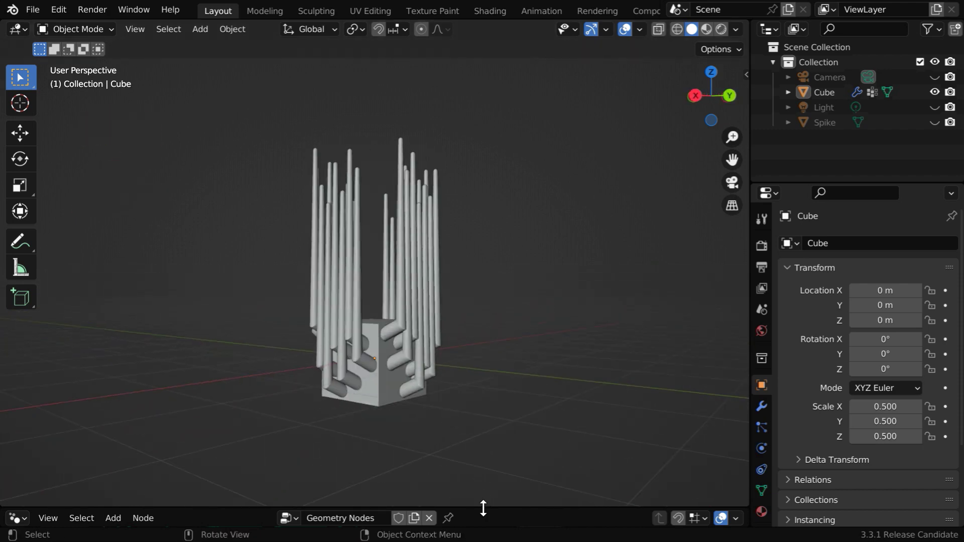
{"action": "left_click_drag", "start_coordinate": [483, 509], "coordinate": [490, 316]}
{"action": "scroll", "coordinate": [520, 499], "scroll_direction": "up", "scroll_amount": 1}
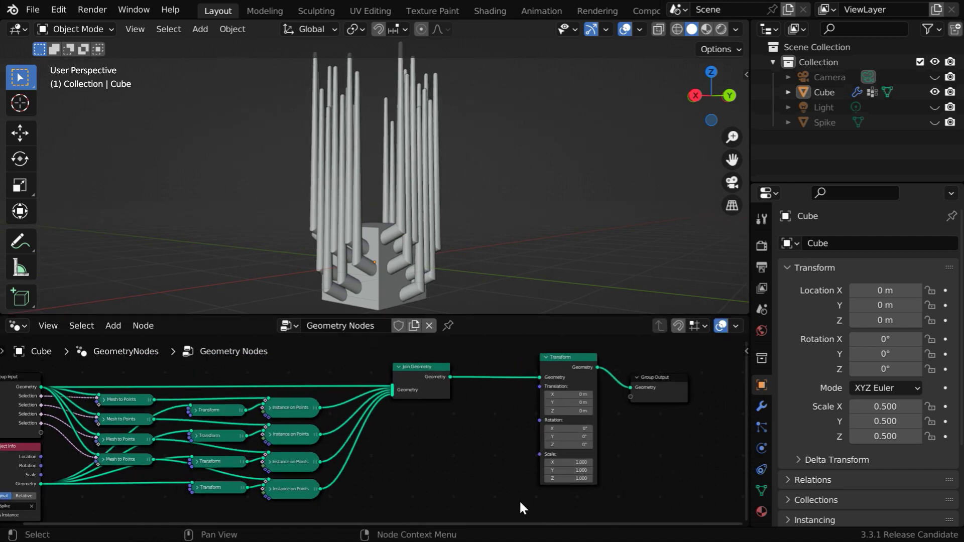
{"action": "scroll", "coordinate": [519, 499], "scroll_direction": "up", "scroll_amount": 1}
{"action": "scroll", "coordinate": [420, 303], "scroll_direction": "down", "scroll_amount": 1}
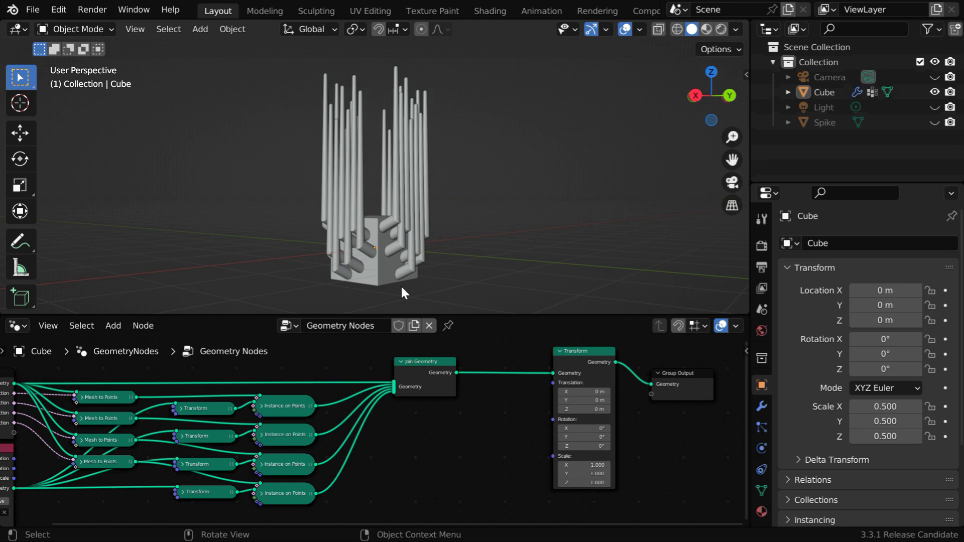
{"action": "middle_click_drag", "start_coordinate": [402, 287], "coordinate": [424, 287]}
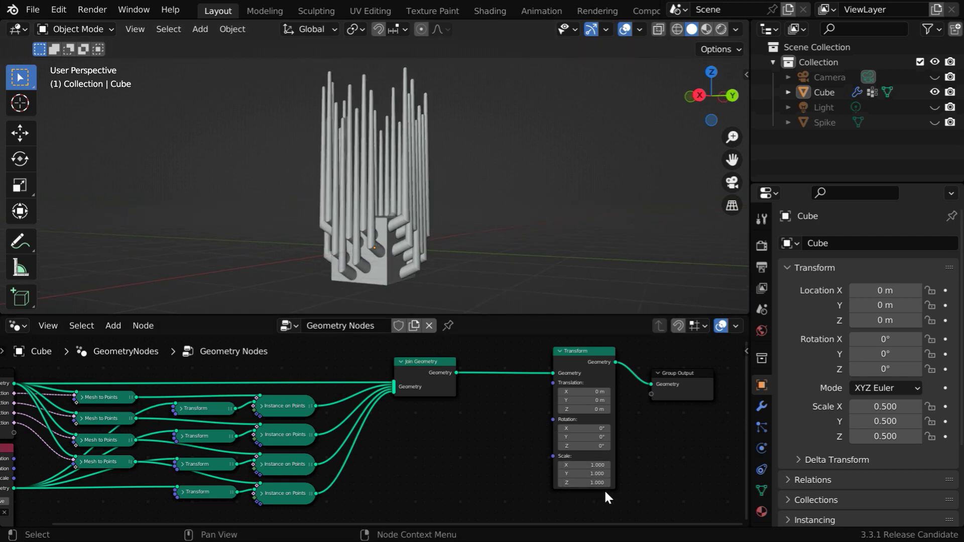
{"action": "scroll", "coordinate": [604, 489], "scroll_direction": "up", "scroll_amount": 1}
Stretch the spikes along Z, then set the Transform's Scale Z to exactly 1.
{"action": "mouse_move", "coordinate": [605, 489]}
{"action": "left_mouse_down"}
{"action": "mouse_move", "coordinate": [615, 489]}
{"action": "mouse_move", "coordinate": [598, 489]}
{"action": "left_mouse_up"}
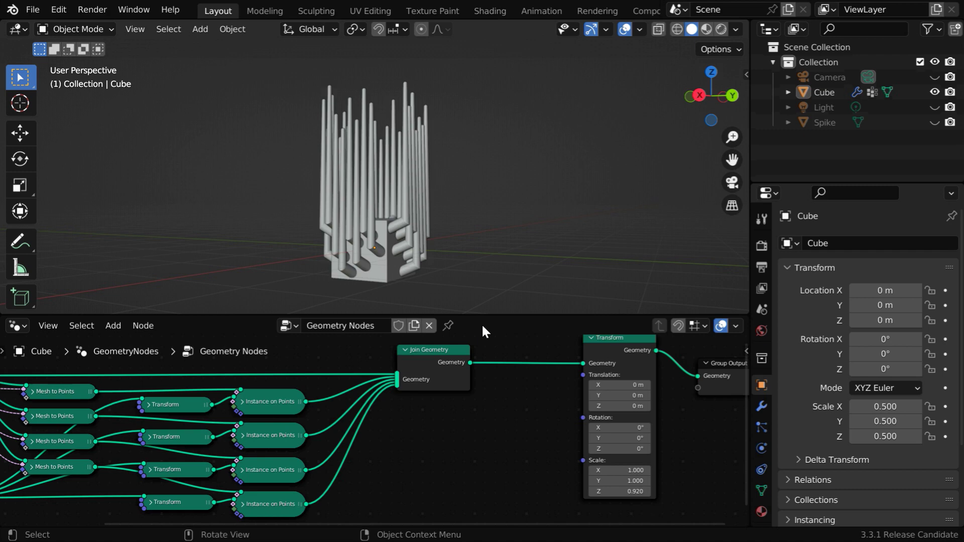
{"action": "mouse_move", "coordinate": [621, 491]}
{"action": "left_mouse_down", "text": "shift"}
{"action": "mouse_move", "coordinate": [643, 491]}
{"action": "mouse_move", "coordinate": [626, 495]}
{"action": "left_mouse_up", "text": "shift"}
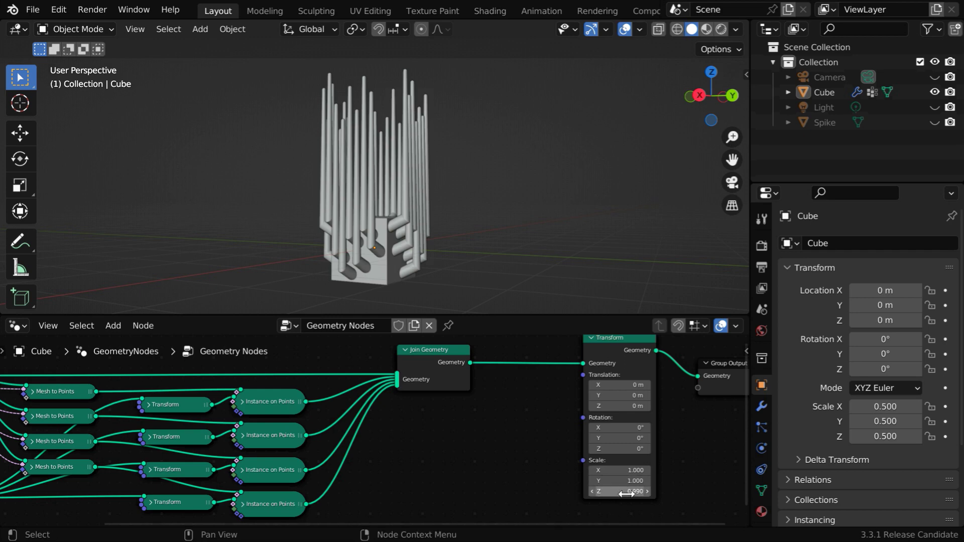
{"action": "left_click", "coordinate": [627, 493]}
{"action": "type", "text": "1"}
{"action": "key", "text": "Return"}
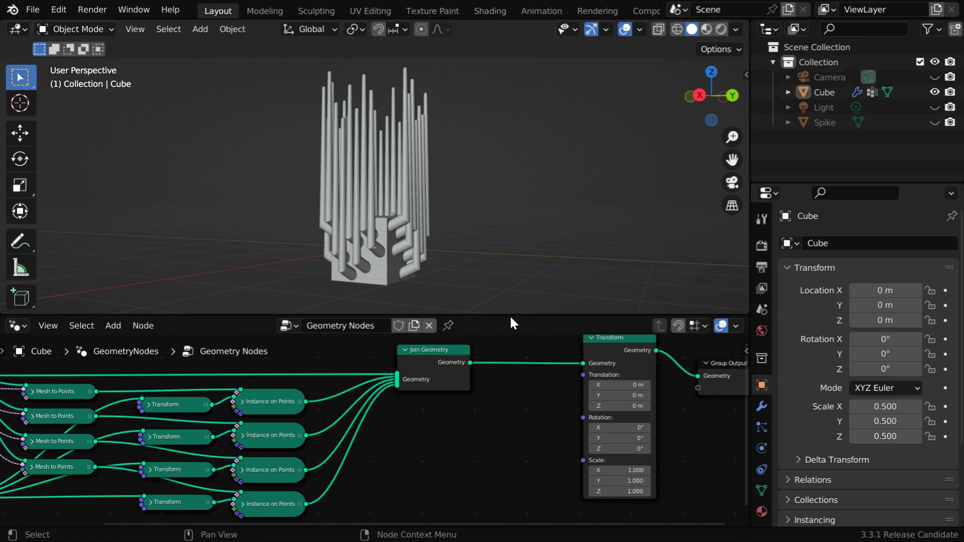
Insert a duplicate Transform node after Join Geometry and move the downstream nodes right.
{"action": "left_click_drag", "start_coordinate": [510, 317], "coordinate": [489, 196]}
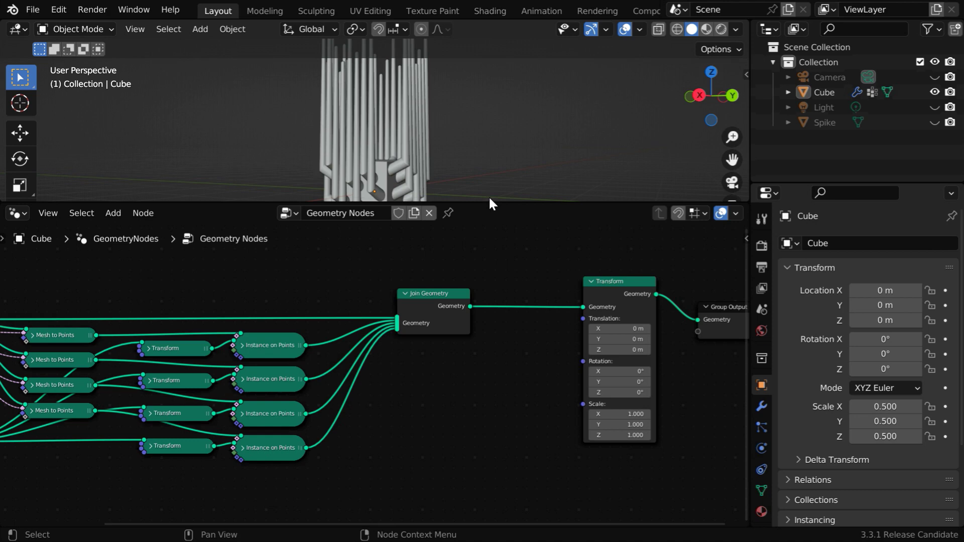
{"action": "scroll", "coordinate": [477, 149], "scroll_direction": "down", "scroll_amount": 3}
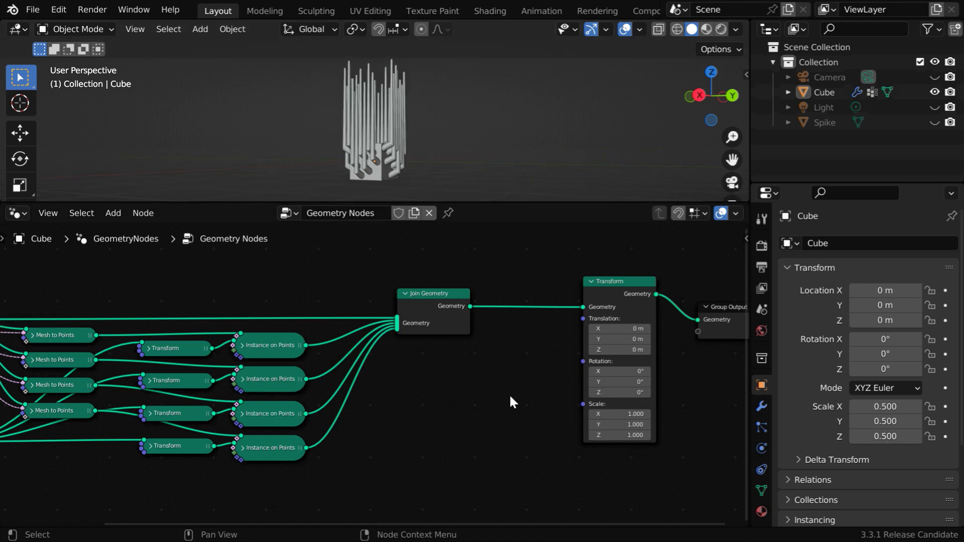
{"action": "scroll", "coordinate": [509, 394], "scroll_direction": "up", "scroll_amount": 2}
{"action": "middle_click_drag", "start_coordinate": [507, 393], "coordinate": [354, 396]}
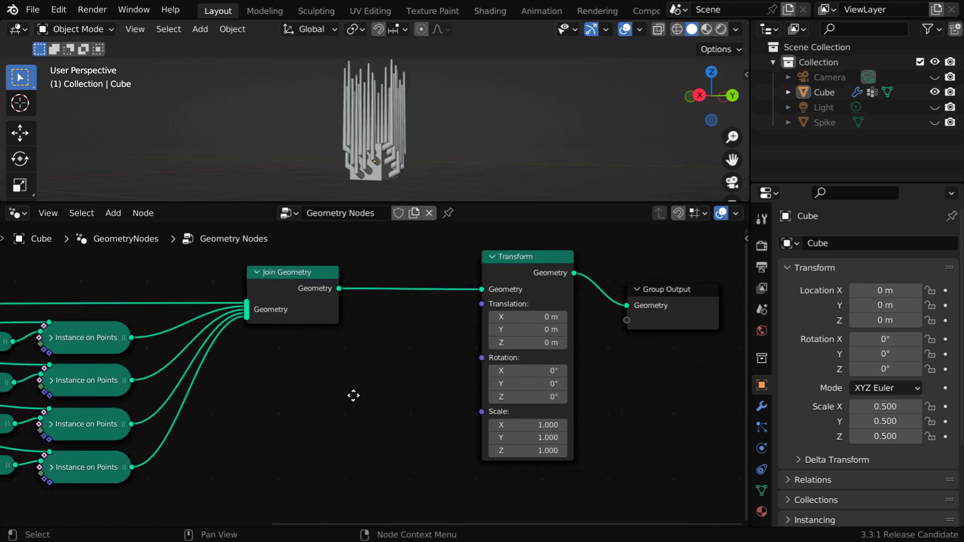
{"action": "left_click", "coordinate": [294, 274]}
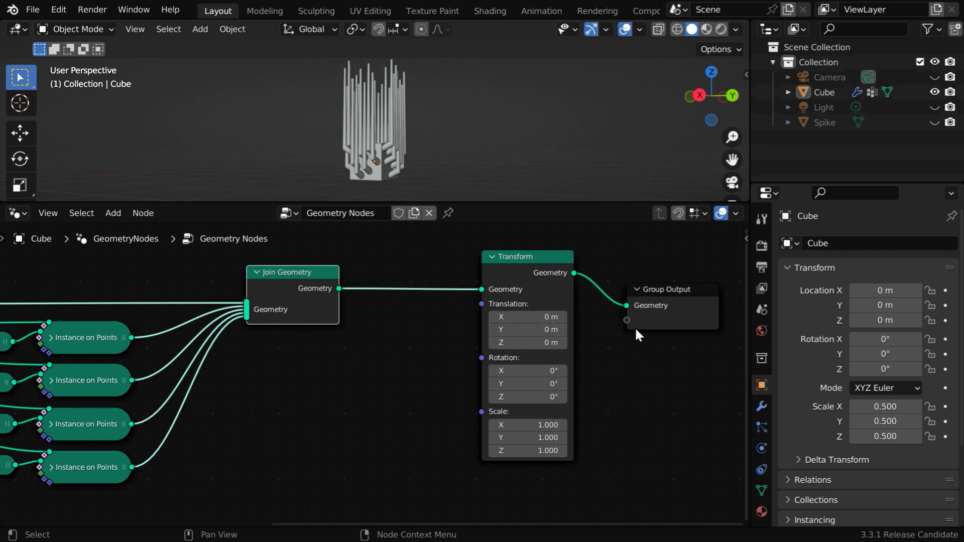
{"action": "left_click", "coordinate": [532, 257]}
{"action": "key", "text": "shift+d"}
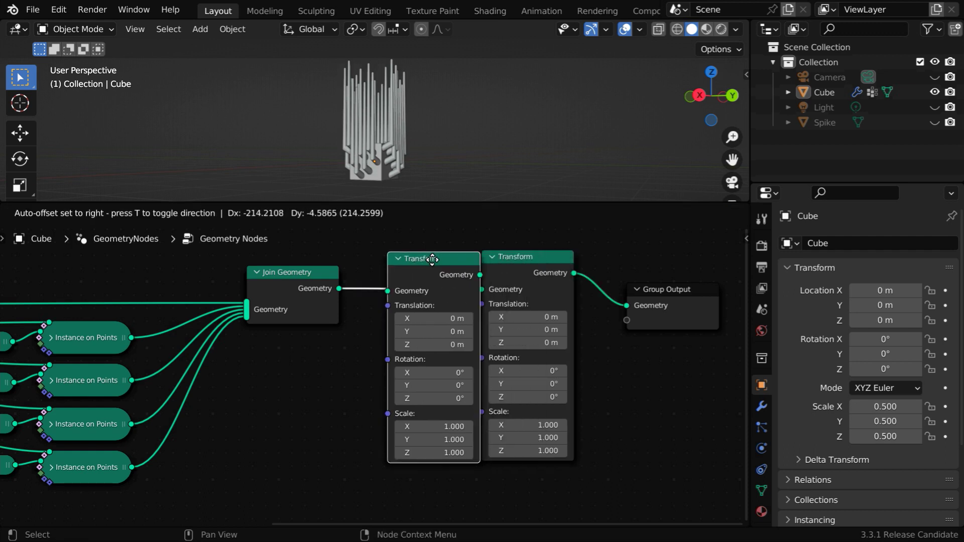
{"action": "left_click", "coordinate": [420, 256]}
{"action": "left_click_drag", "start_coordinate": [369, 242], "coordinate": [712, 325]}
{"action": "left_click_drag", "start_coordinate": [455, 257], "coordinate": [666, 256]}
Add an Attribute Statistic node after Join Geometry and set its type to Vector.
{"action": "left_click_drag", "start_coordinate": [338, 288], "coordinate": [375, 303]}
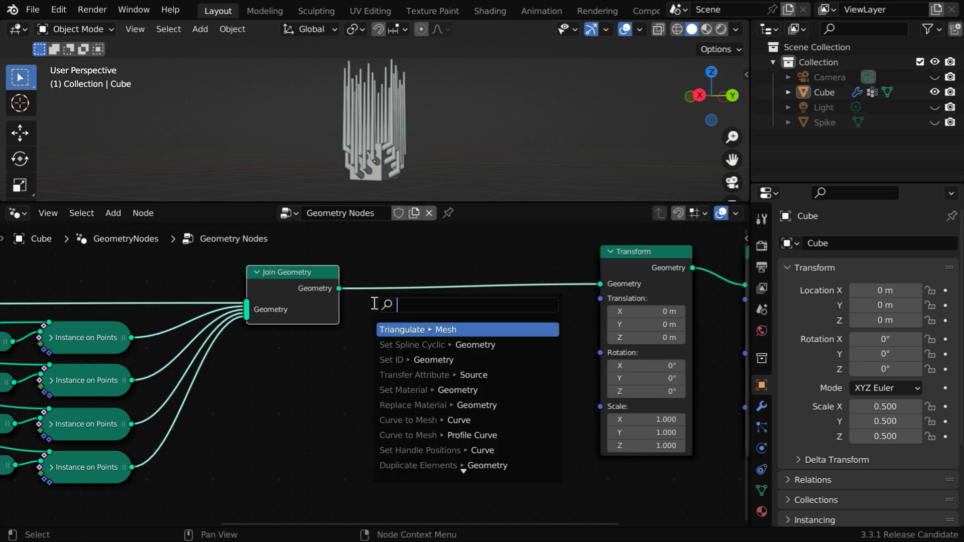
{"action": "type", "text": "attri"}
{"action": "key", "text": "Down"}
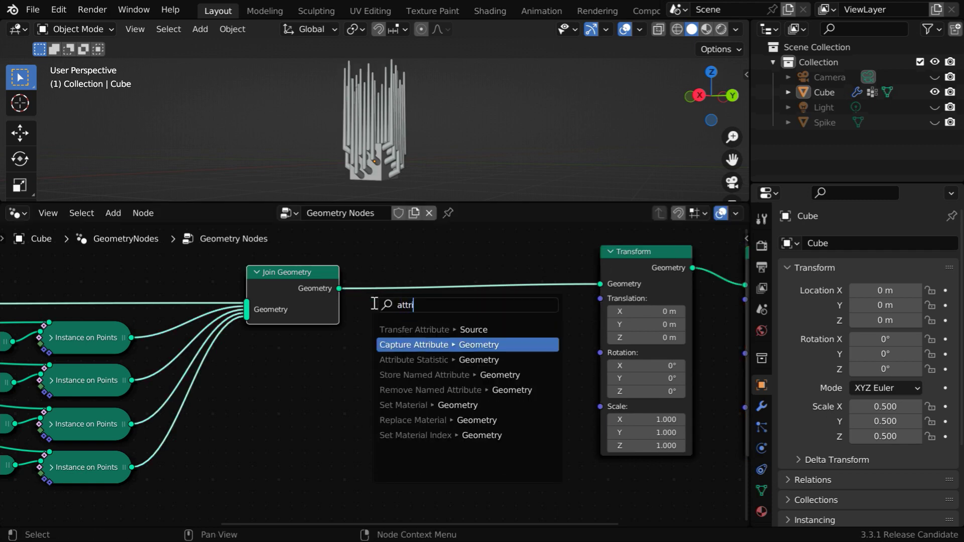
{"action": "key", "text": "Down"}
{"action": "key", "text": "Return"}
{"action": "left_click", "coordinate": [371, 301]}
{"action": "scroll", "coordinate": [534, 432], "scroll_direction": "up", "scroll_amount": 2}
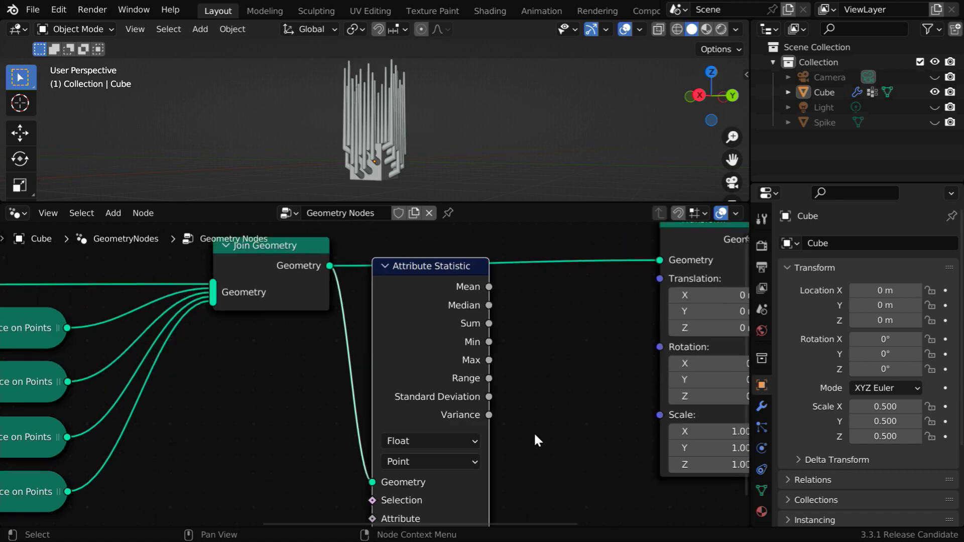
{"action": "middle_click_drag", "start_coordinate": [534, 432], "coordinate": [538, 402]}
{"action": "left_click", "coordinate": [459, 412]}
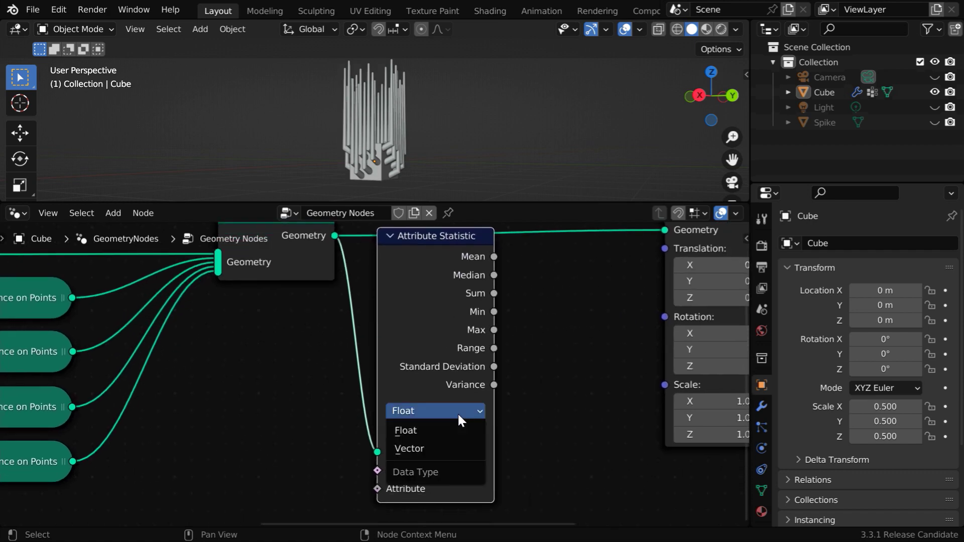
{"action": "left_click", "coordinate": [439, 448]}
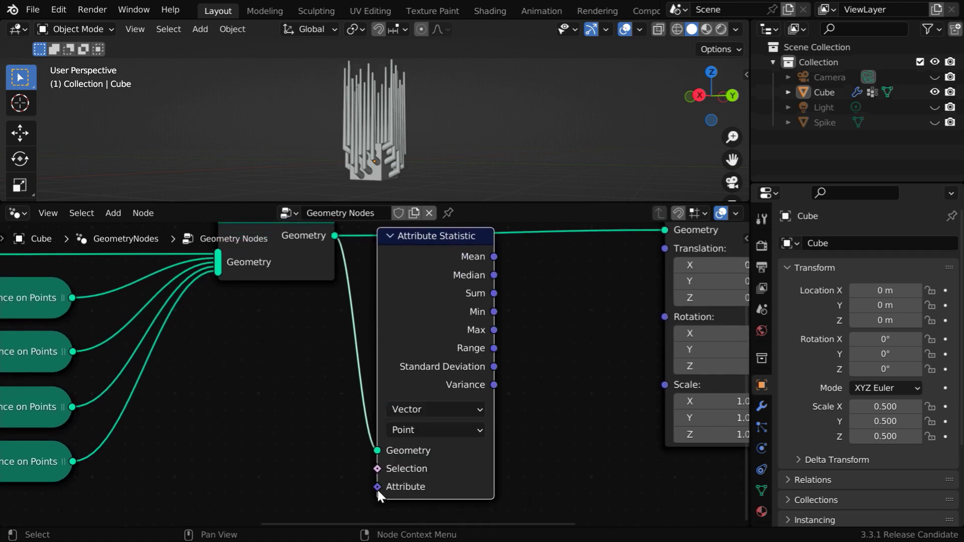
Link a Position node into the Attribute Statistic's Attribute input.
{"action": "left_click_drag", "start_coordinate": [376, 488], "coordinate": [299, 449]}
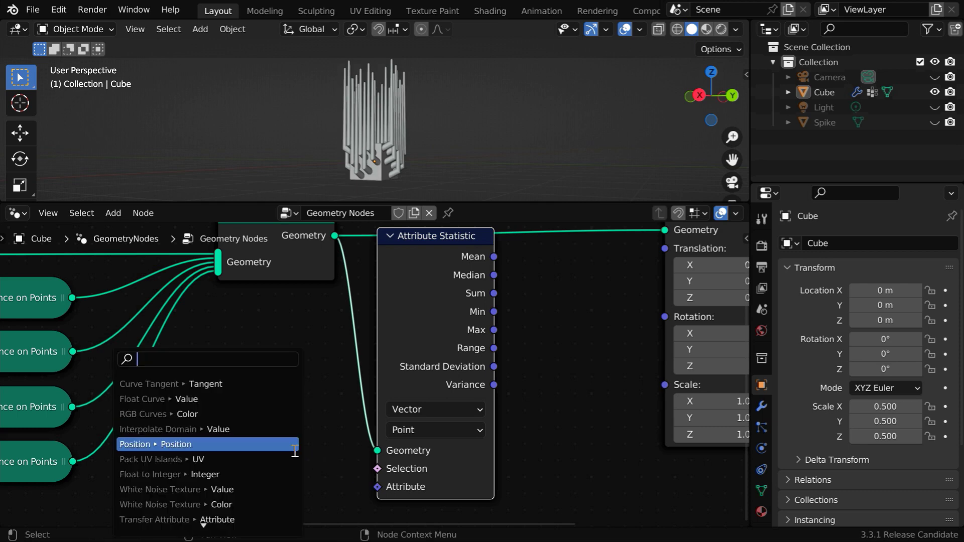
{"action": "left_click", "coordinate": [182, 444]}
{"action": "left_click", "coordinate": [182, 444]}
{"action": "middle_click_drag", "start_coordinate": [526, 332], "coordinate": [436, 365]}
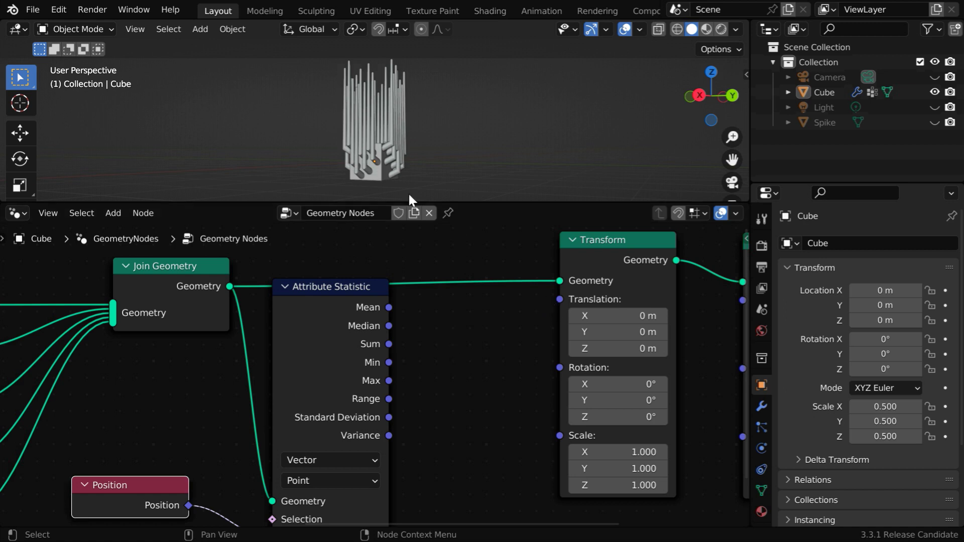
{"action": "scroll", "coordinate": [384, 169], "scroll_direction": "up", "scroll_amount": 2}
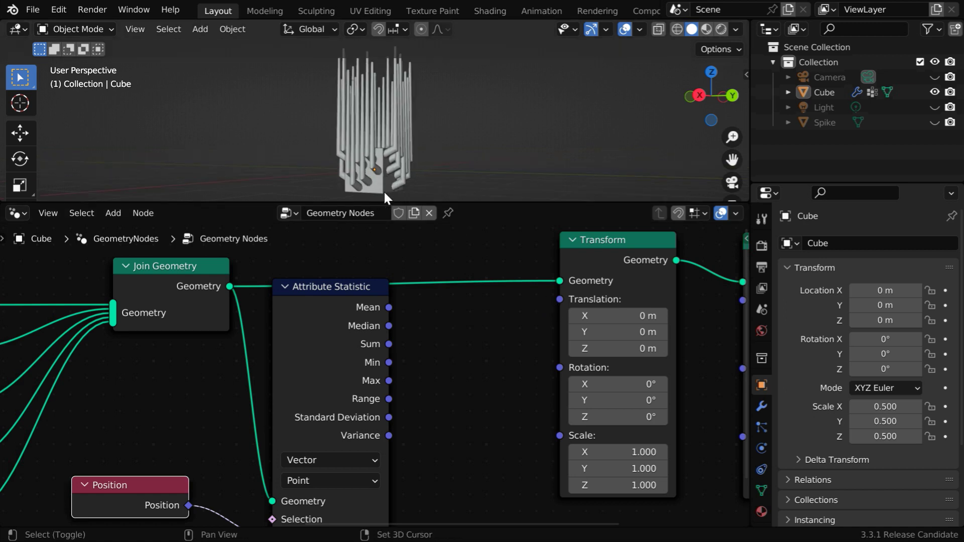
{"action": "middle_click_drag", "start_coordinate": [384, 191], "coordinate": [385, 177]}
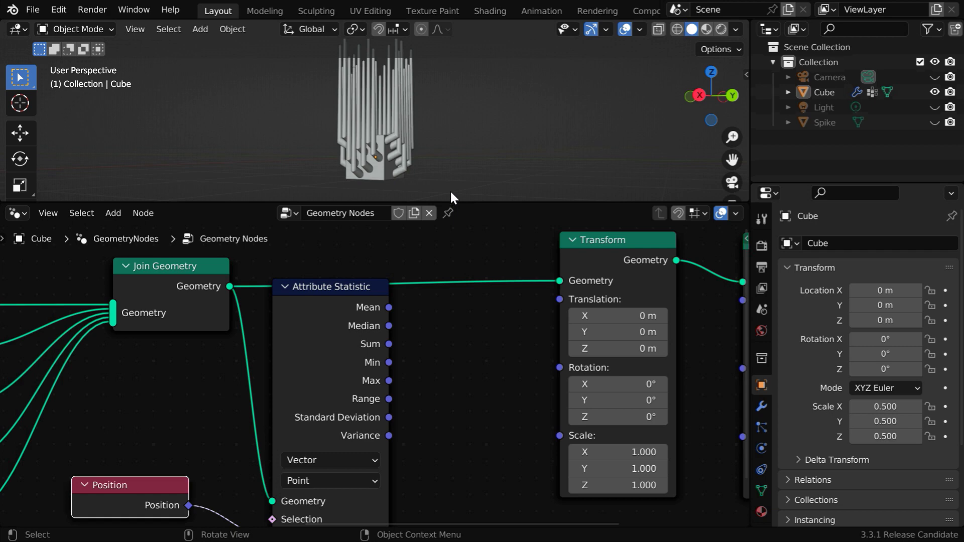
Scale the Min output by -1.000 with a Vector Math node and connect it to Transform Translation.
{"action": "left_click_drag", "start_coordinate": [388, 362], "coordinate": [439, 364]}
{"action": "type", "text": "scale"}
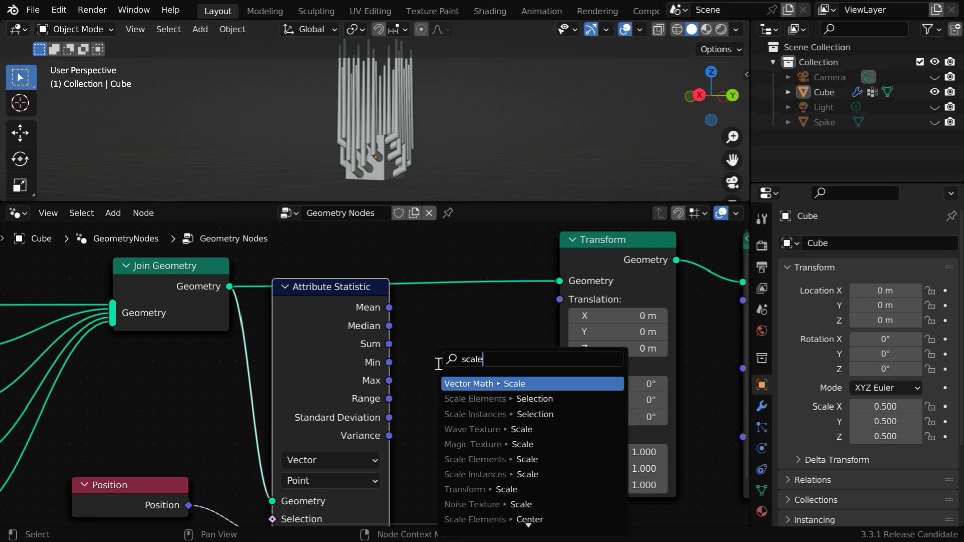
{"action": "key", "text": "Return"}
{"action": "left_click", "coordinate": [439, 364]}
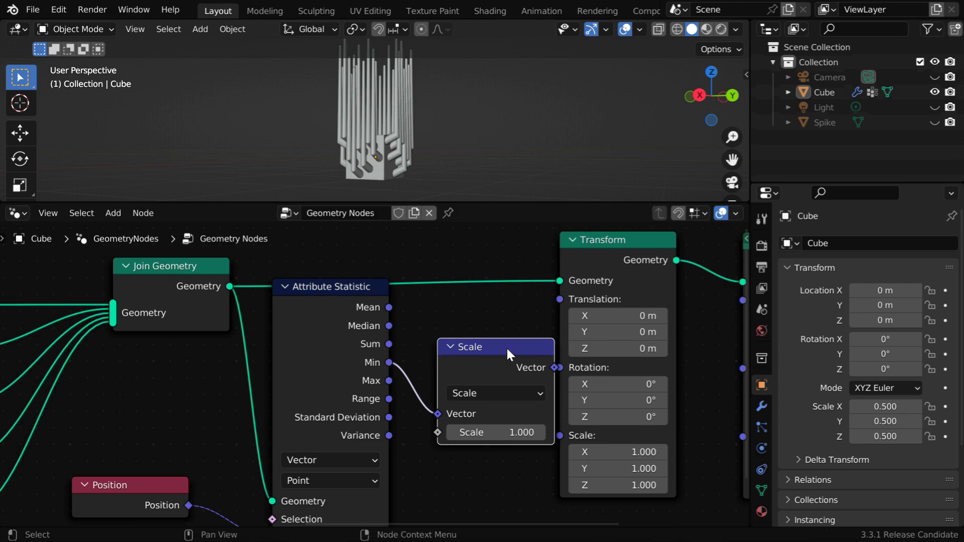
{"action": "left_click_drag", "start_coordinate": [508, 351], "coordinate": [468, 343]}
{"action": "left_click", "coordinate": [491, 434]}
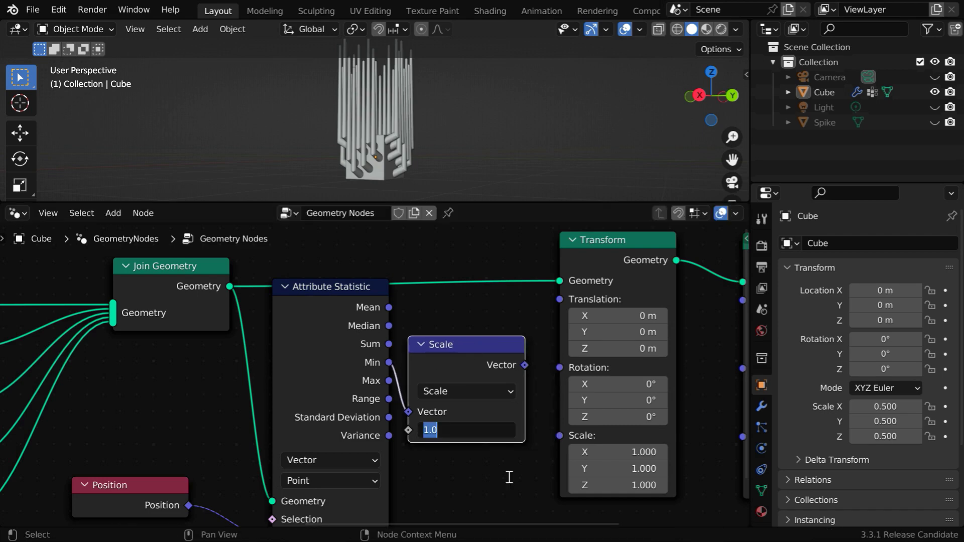
{"action": "type", "text": "-1"}
{"action": "key", "text": "Return"}
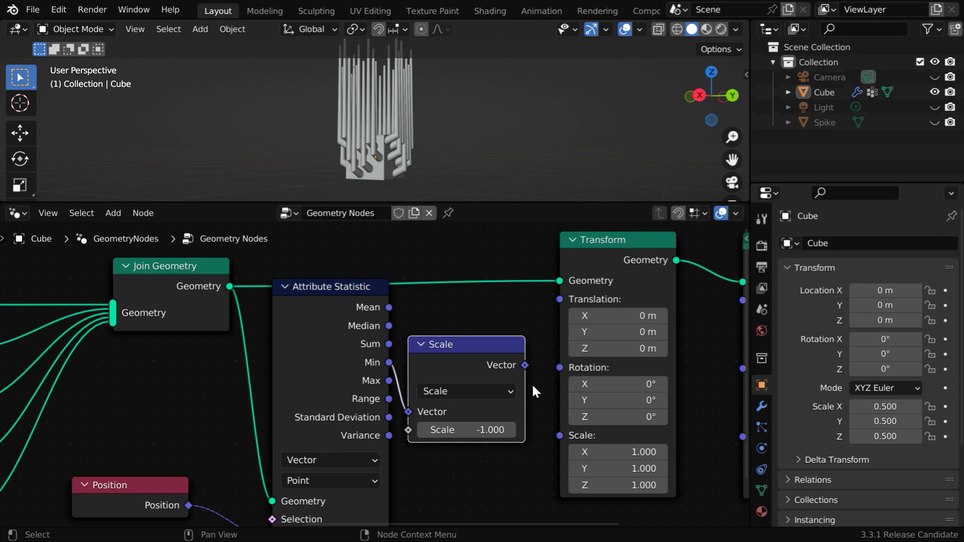
{"action": "left_click_drag", "start_coordinate": [524, 366], "coordinate": [557, 299]}
Recentre the 3D view on the spiky cube and shorten the spikes to 0.850 Z scale.
{"action": "left_click_drag", "start_coordinate": [491, 203], "coordinate": [442, 300]}
{"action": "scroll", "coordinate": [412, 214], "scroll_direction": "up", "scroll_amount": 2}
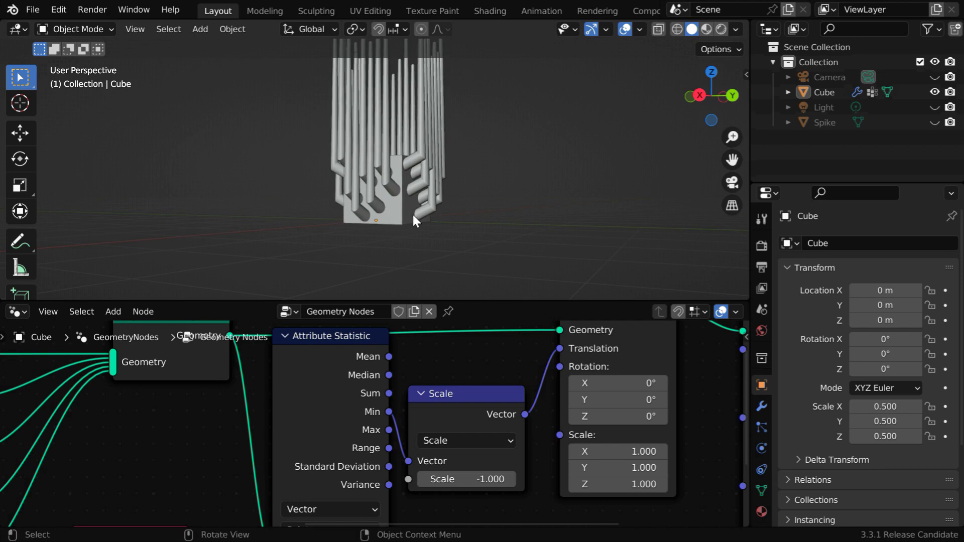
{"action": "middle_click_drag", "start_coordinate": [412, 213], "coordinate": [390, 265], "text": "shift"}
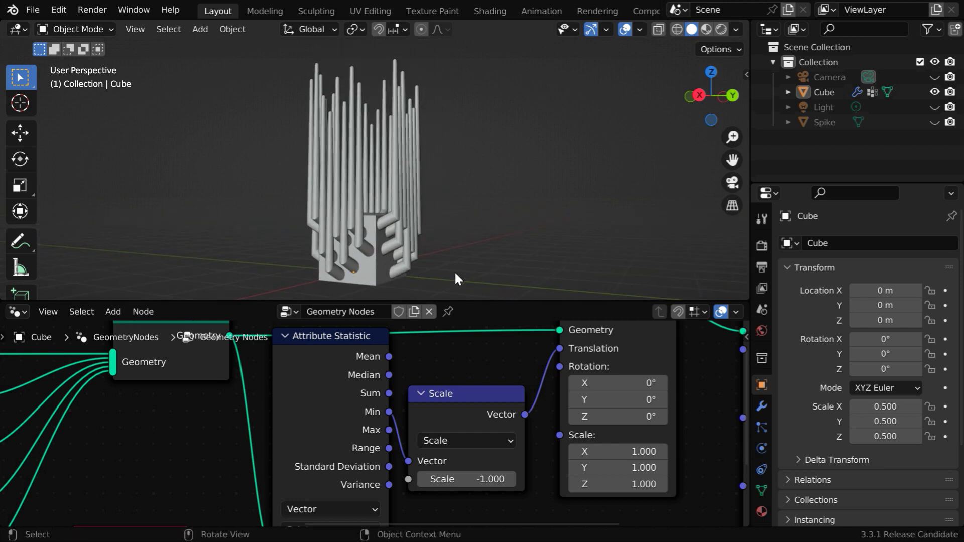
{"action": "middle_click_drag", "start_coordinate": [700, 439], "coordinate": [414, 393]}
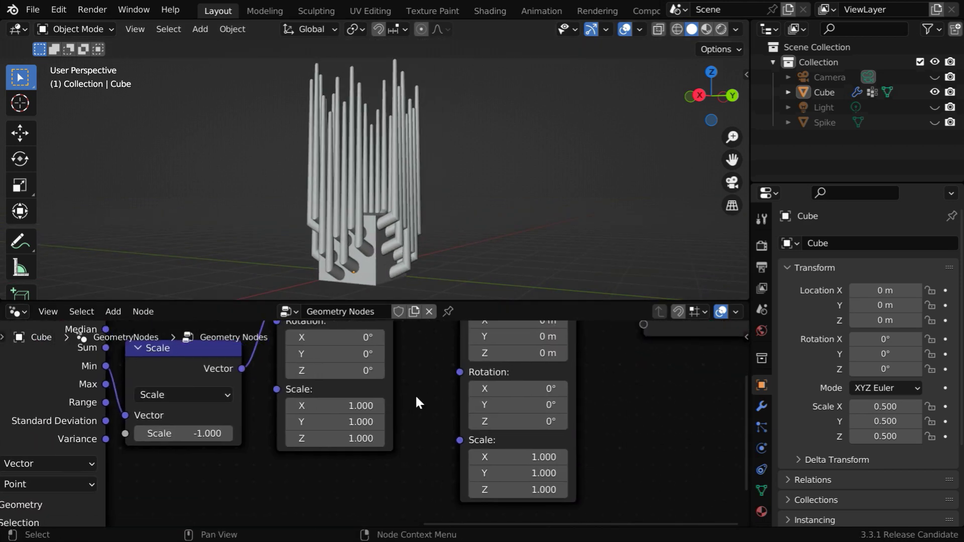
{"action": "mouse_move", "coordinate": [539, 492]}
{"action": "left_mouse_down"}
{"action": "mouse_move", "coordinate": [520, 492]}
{"action": "mouse_move", "coordinate": [534, 492]}
{"action": "left_mouse_up"}
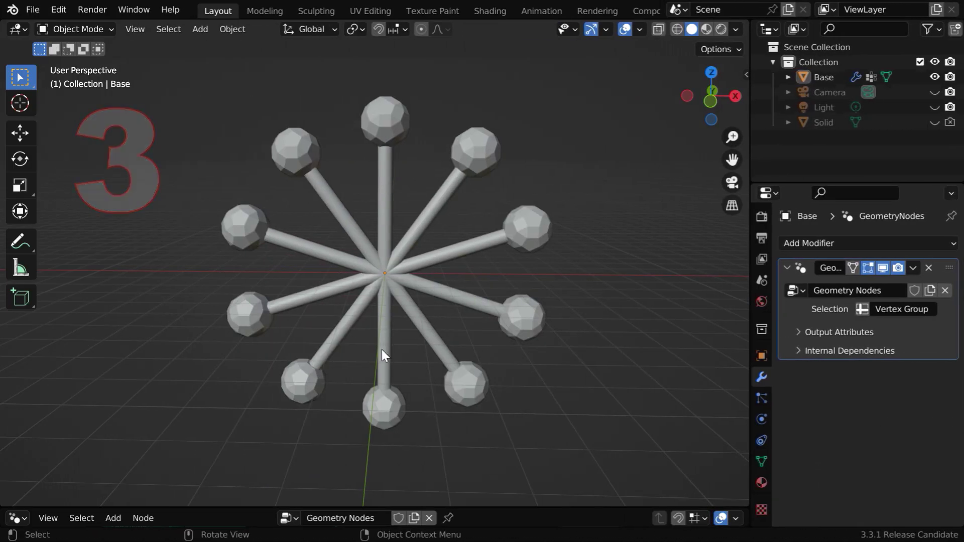
Enlarge the node editor, tilt the star around Y, then reset the Transform's Y rotation to 0°.
{"action": "scroll", "coordinate": [445, 367], "scroll_direction": "down", "scroll_amount": 2}
{"action": "scroll", "coordinate": [446, 367], "scroll_direction": "down", "scroll_amount": 2}
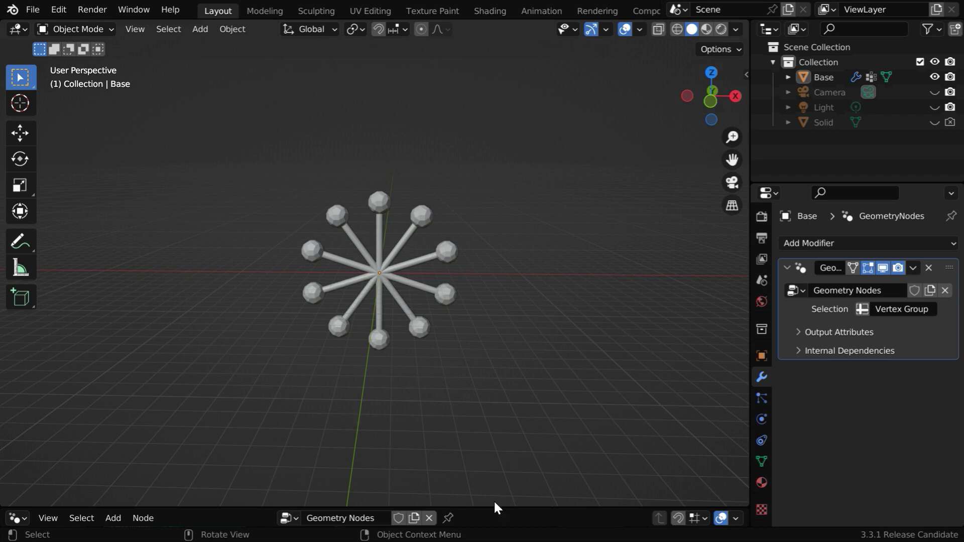
{"action": "left_click_drag", "start_coordinate": [495, 507], "coordinate": [490, 220]}
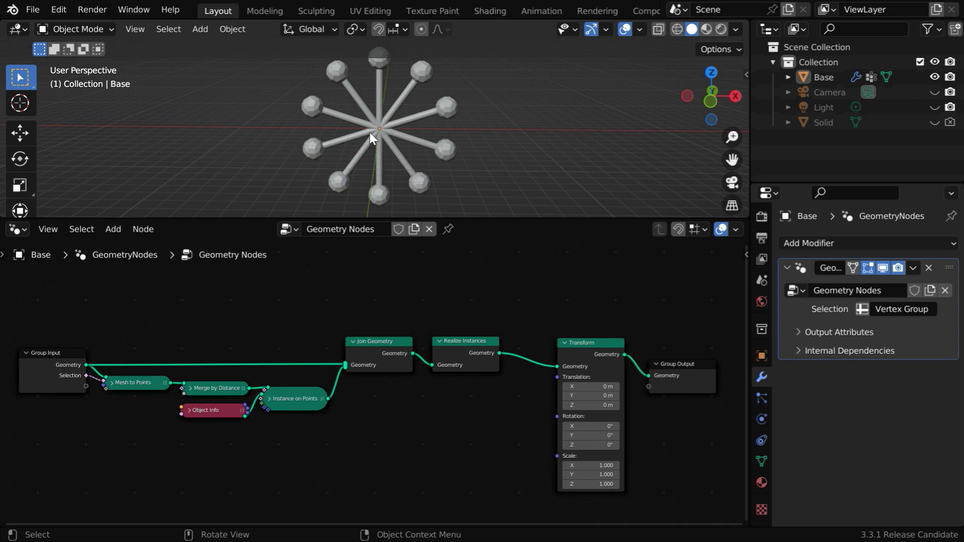
{"action": "scroll", "coordinate": [685, 415], "scroll_direction": "up", "scroll_amount": 3}
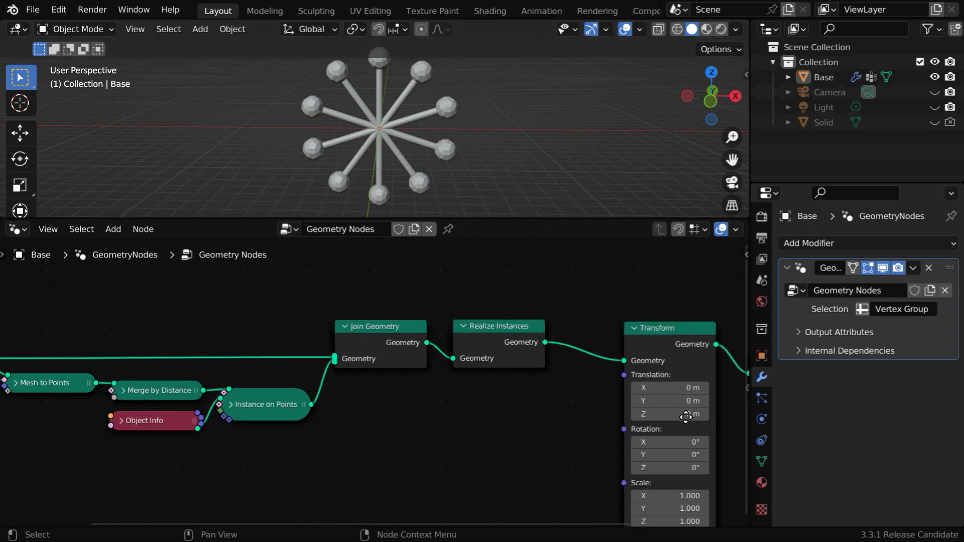
{"action": "mouse_move", "coordinate": [645, 407]}
{"action": "left_mouse_down"}
{"action": "mouse_move", "coordinate": [680, 407]}
{"action": "mouse_move", "coordinate": [643, 407]}
{"action": "left_mouse_up"}
{"action": "left_click", "coordinate": [643, 407]}
{"action": "type", "text": "0"}
{"action": "key", "text": "Return"}
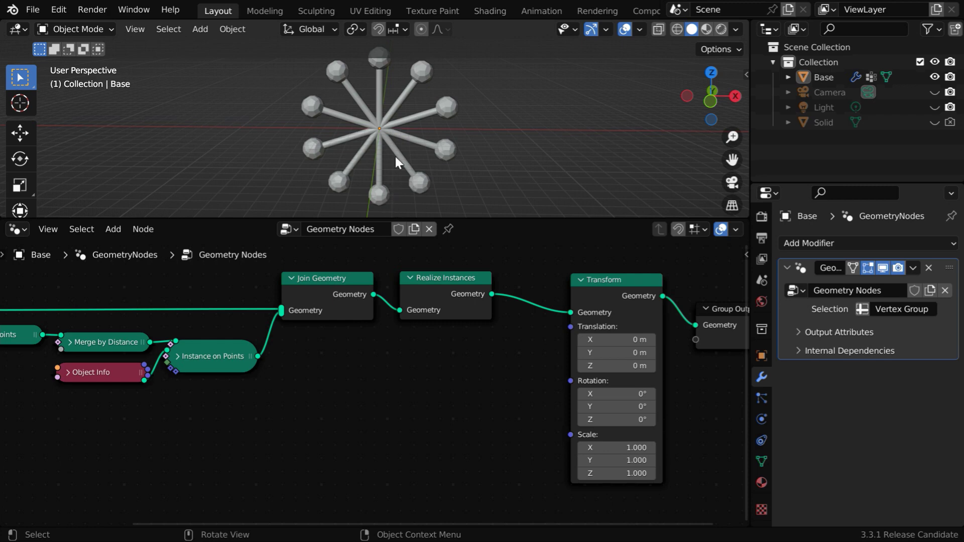
Delete the Transform node from the star's node tree.
{"action": "middle_click_drag", "start_coordinate": [522, 403], "coordinate": [438, 393]}
{"action": "scroll", "coordinate": [438, 394], "scroll_direction": "up", "scroll_amount": 1}
{"action": "left_click", "coordinate": [547, 263]}
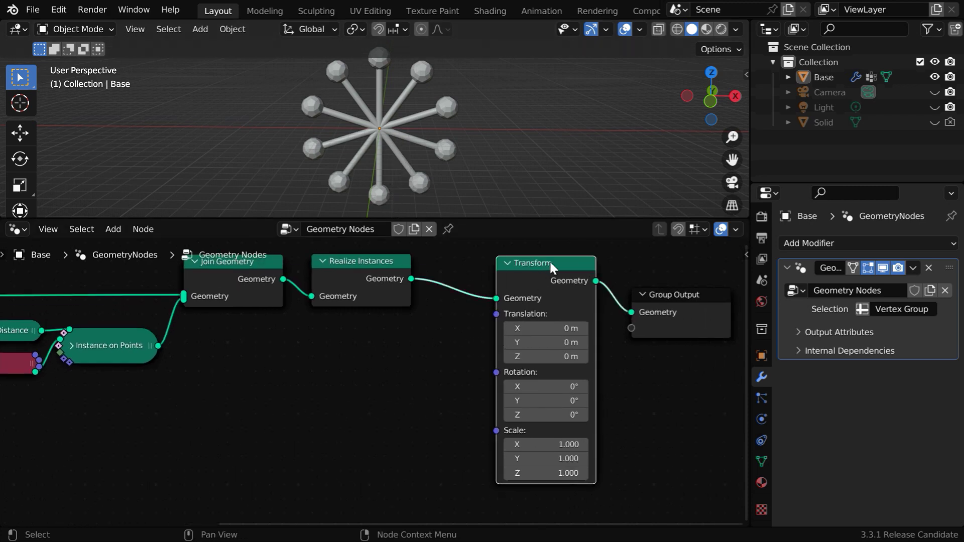
{"action": "key", "text": "x"}
Add a Set Position node after Realize Instances and link it to Group Output.
{"action": "left_click_drag", "start_coordinate": [413, 279], "coordinate": [472, 326]}
{"action": "type", "text": "set po"}
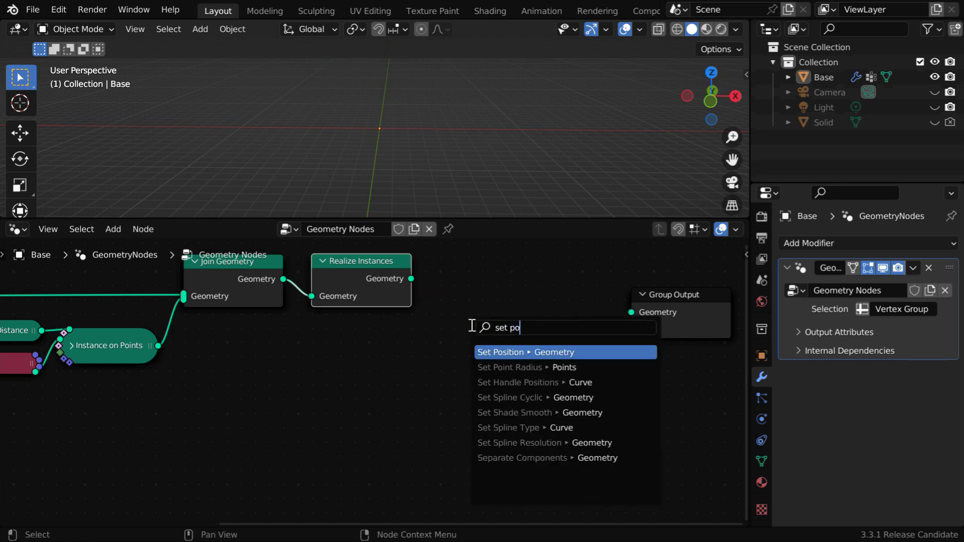
{"action": "key", "text": "Return"}
{"action": "left_click", "coordinate": [470, 324]}
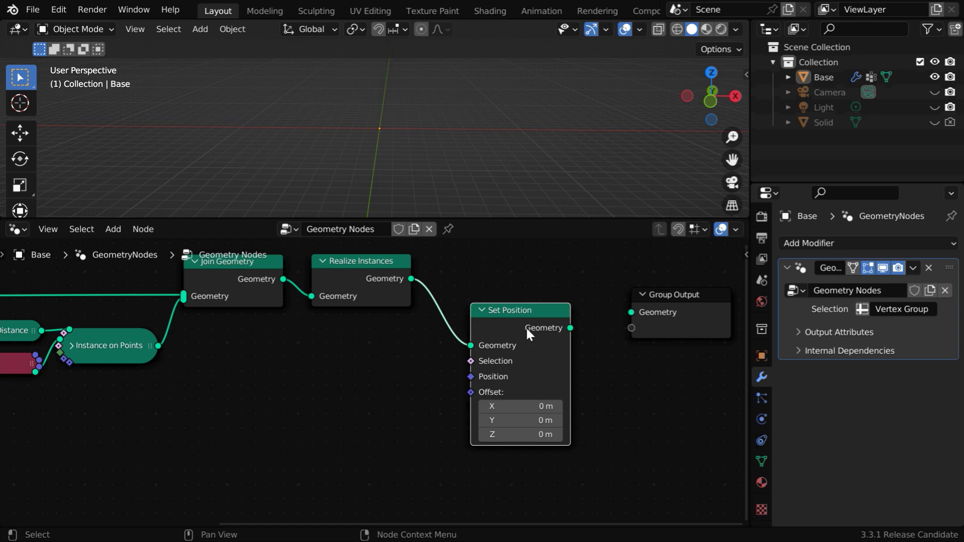
{"action": "left_click_drag", "start_coordinate": [571, 329], "coordinate": [631, 314]}
Add a Vector Rotate node below the Set Position chain.
{"action": "left_click", "coordinate": [113, 230]}
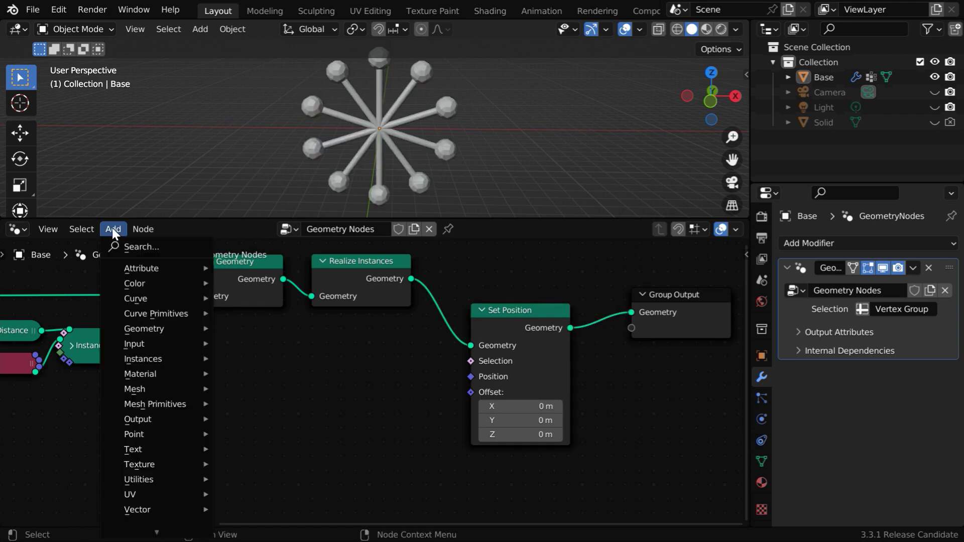
{"action": "mouse_move", "coordinate": [176, 509]}
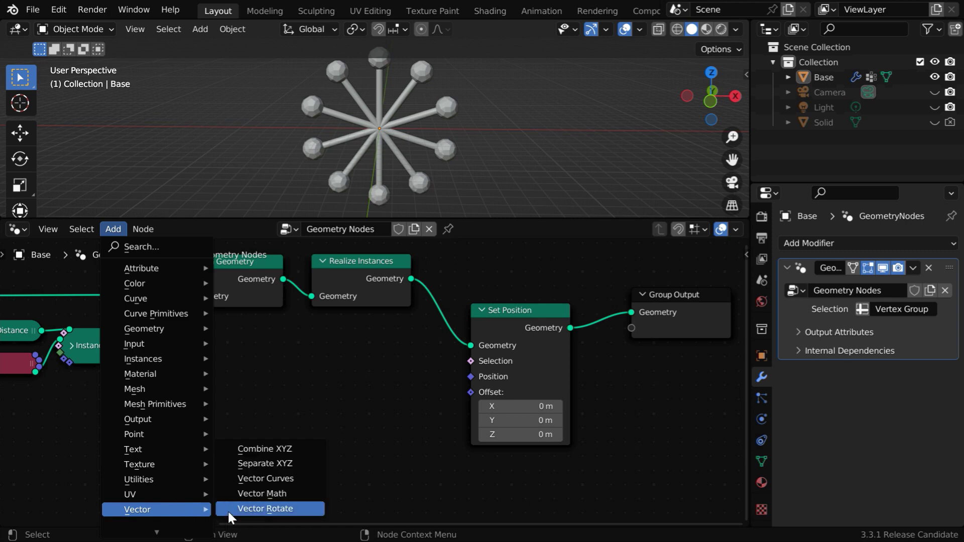
{"action": "left_click", "coordinate": [276, 511]}
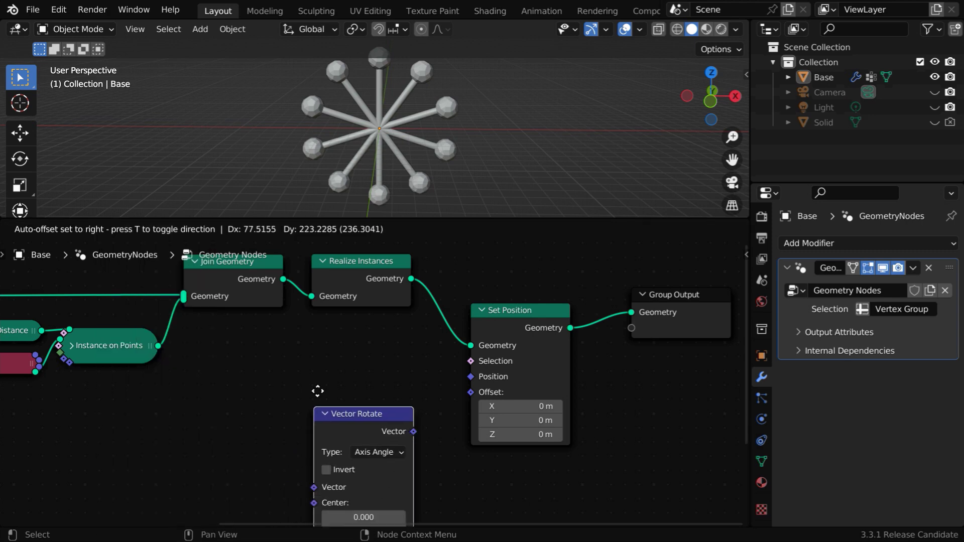
{"action": "left_click", "coordinate": [311, 314]}
{"action": "scroll", "coordinate": [452, 422], "scroll_direction": "up", "scroll_amount": 2}
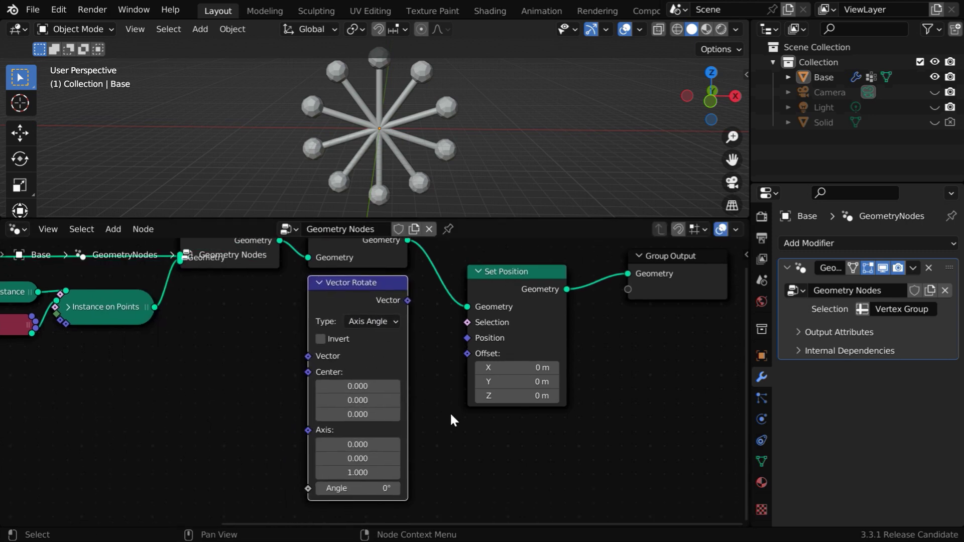
Feed a Position node into Vector Rotate and route its output into Set Position's Position.
{"action": "left_click_drag", "start_coordinate": [302, 354], "coordinate": [243, 343]}
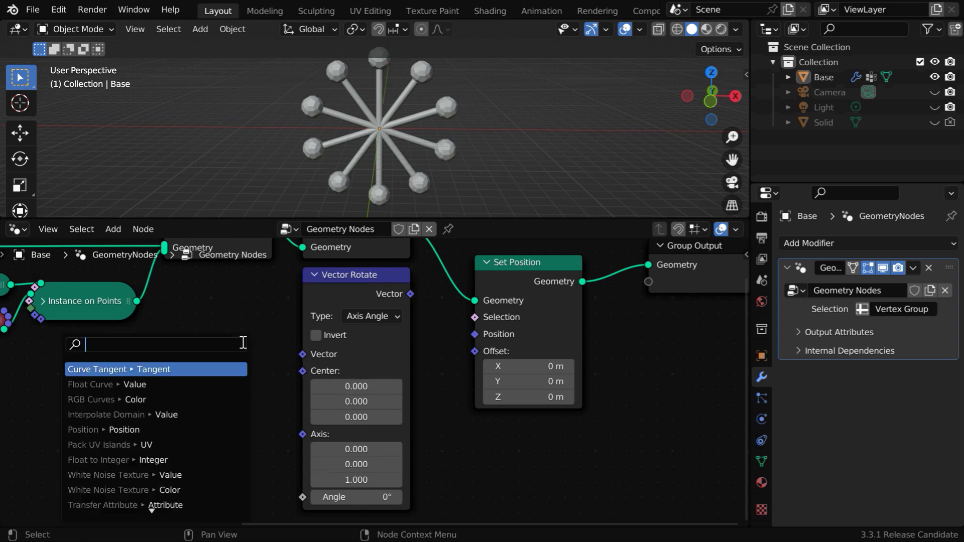
{"action": "type", "text": "posi"}
{"action": "key", "text": "Return"}
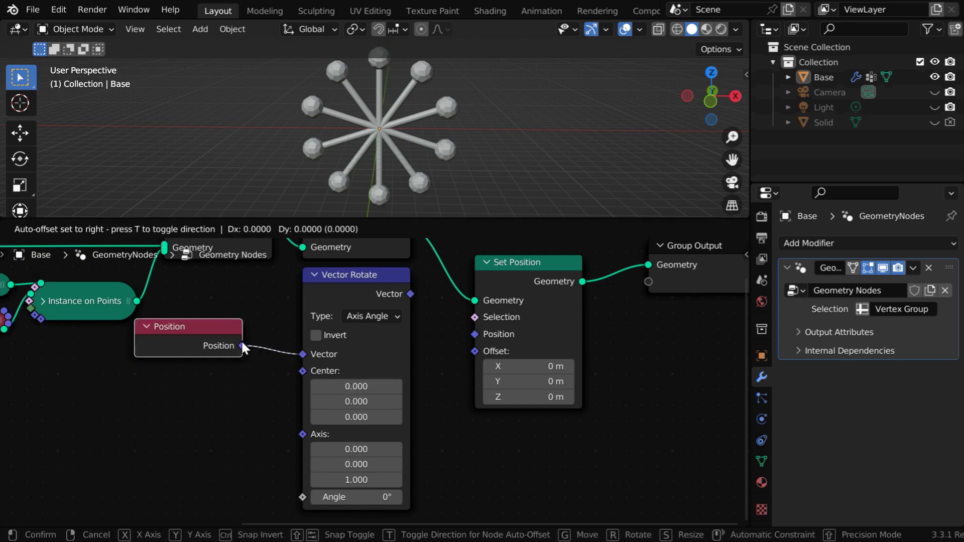
{"action": "left_click", "coordinate": [243, 346]}
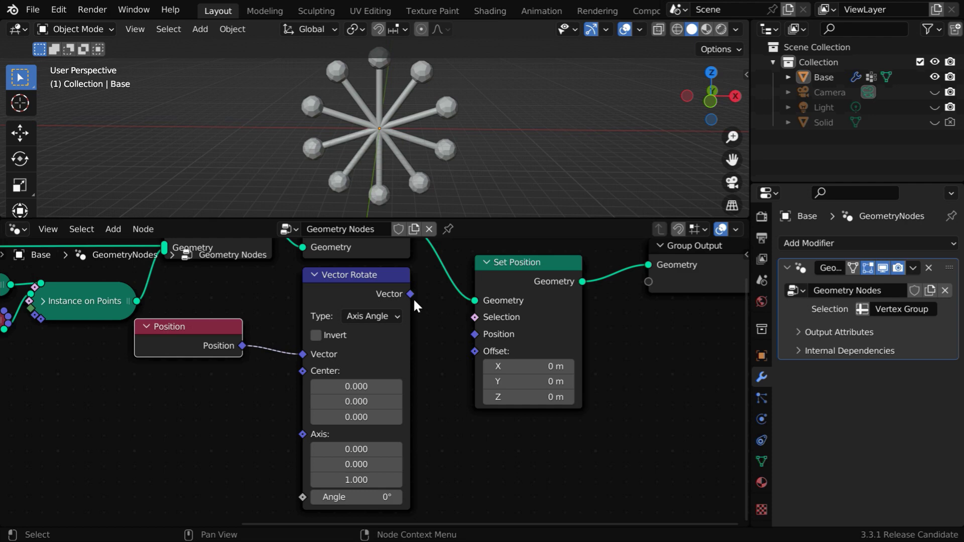
{"action": "left_click_drag", "start_coordinate": [411, 295], "coordinate": [478, 339]}
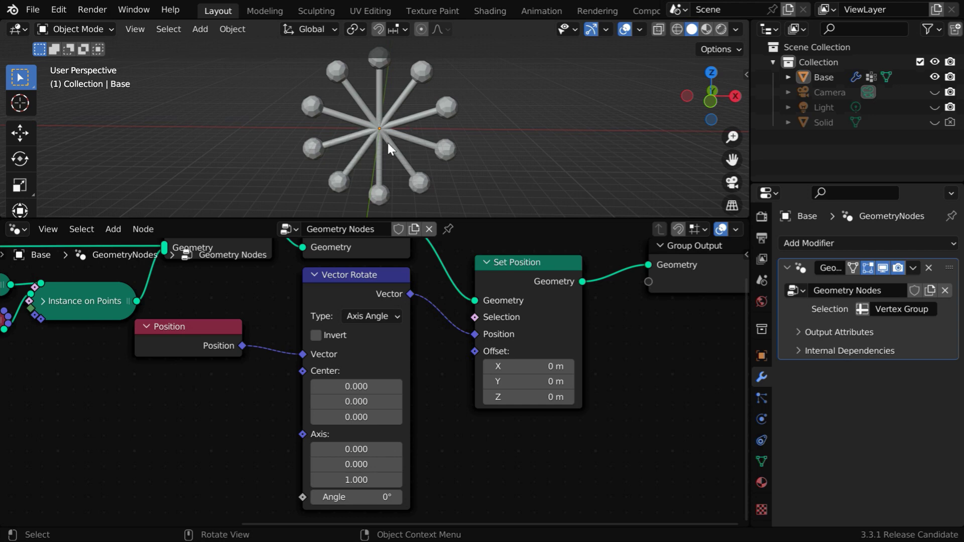
Switch Vector Rotate to Y Axis, test-tilt the star, then reset Angle to 0°.
{"action": "left_click", "coordinate": [381, 316]}
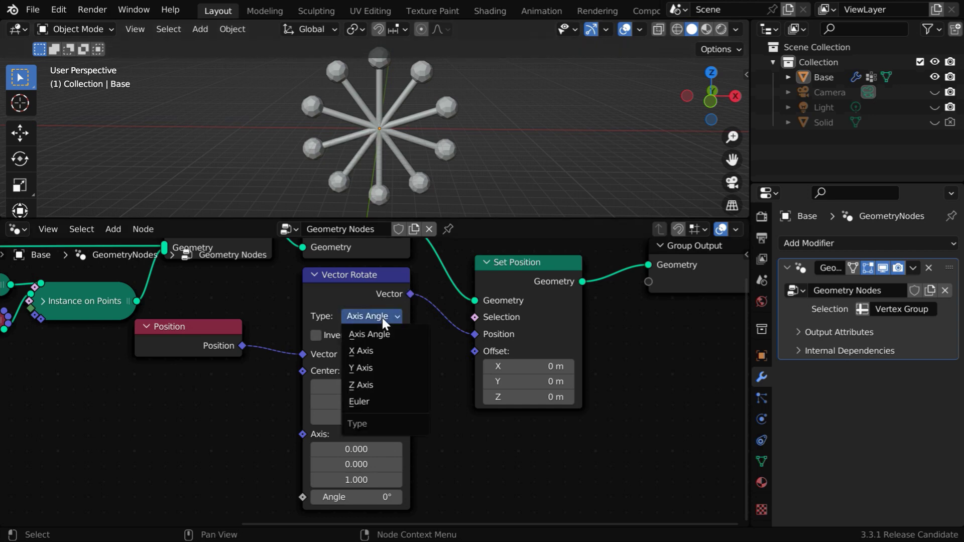
{"action": "left_click", "coordinate": [385, 367]}
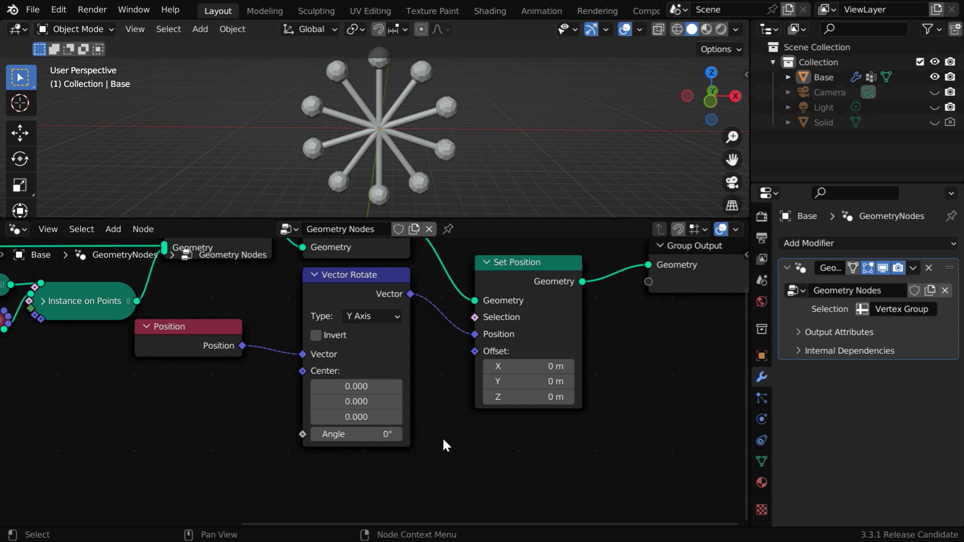
{"action": "mouse_move", "coordinate": [373, 435]}
{"action": "left_mouse_down"}
{"action": "mouse_move", "coordinate": [390, 435]}
{"action": "mouse_move", "coordinate": [362, 435]}
{"action": "mouse_move", "coordinate": [371, 435]}
{"action": "left_mouse_up"}
{"action": "left_click", "coordinate": [373, 436]}
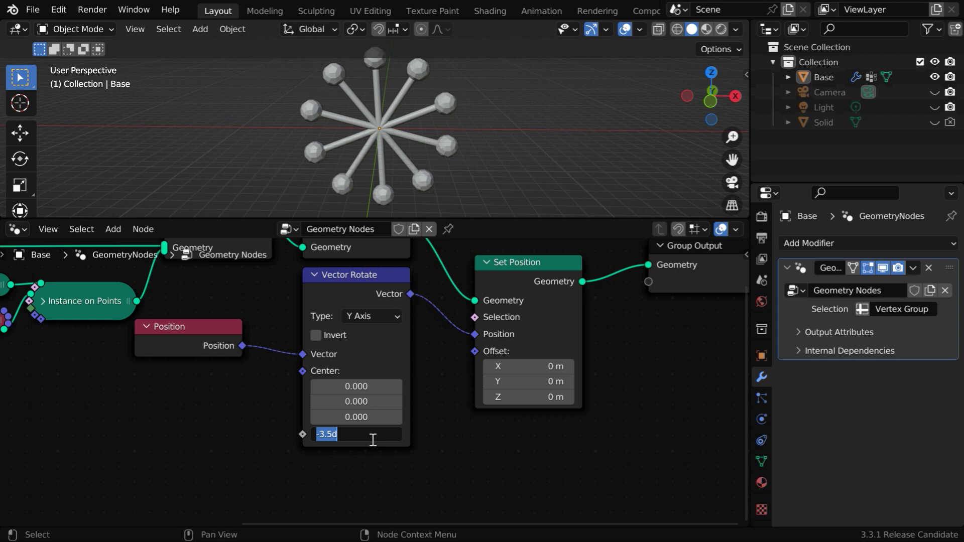
{"action": "type", "text": "0"}
{"action": "key", "text": "Return"}
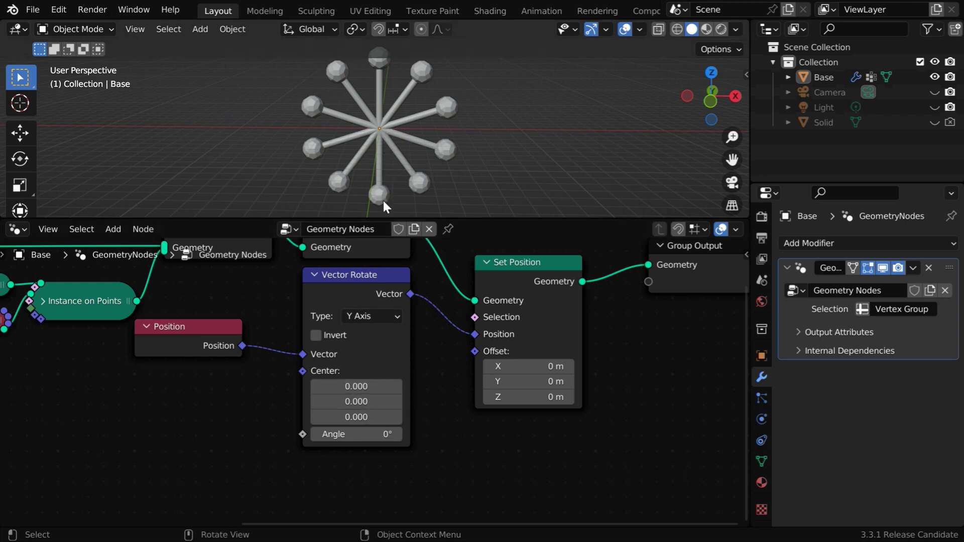
Set Vector Rotate's Center Z to -5 and test the swing around that pivot.
{"action": "left_click", "coordinate": [362, 417]}
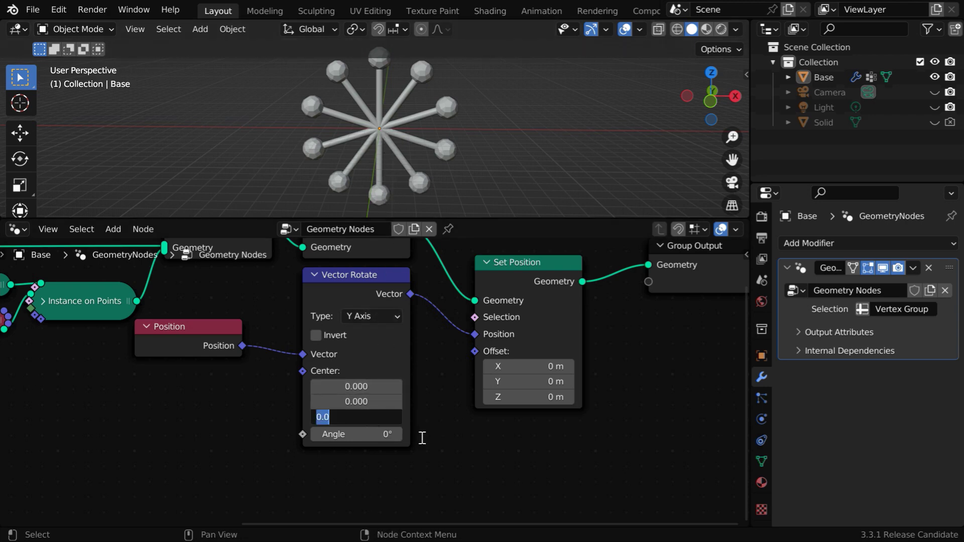
{"action": "type", "text": "-5"}
{"action": "key", "text": "Return"}
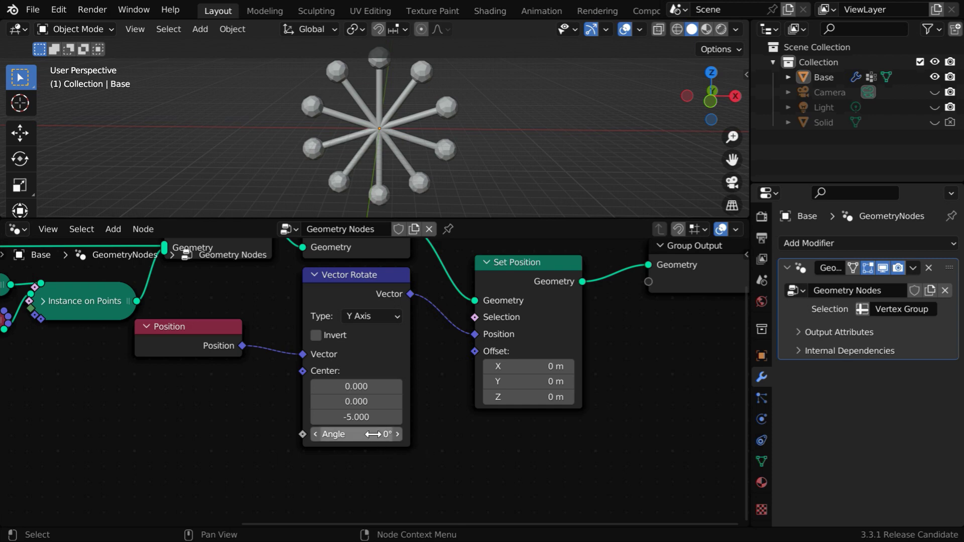
{"action": "mouse_move", "coordinate": [386, 434]}
{"action": "left_mouse_down"}
{"action": "mouse_move", "coordinate": [417, 434]}
{"action": "mouse_move", "coordinate": [358, 434]}
{"action": "mouse_move", "coordinate": [397, 434]}
{"action": "mouse_move", "coordinate": [387, 434]}
{"action": "left_mouse_up"}
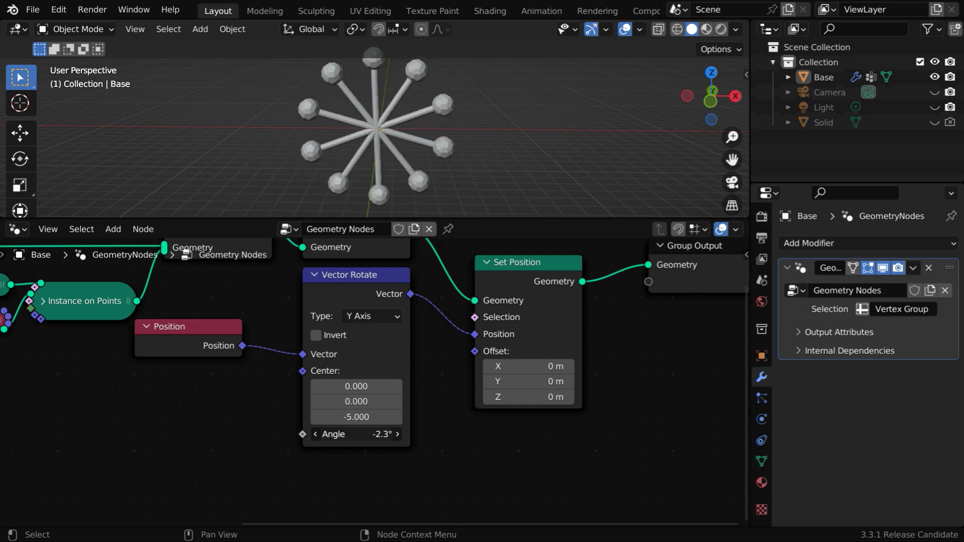
Enlarge the 3D view over the node editor and zoom in on the swinging star.
{"action": "left_click_drag", "start_coordinate": [477, 221], "coordinate": [458, 335]}
{"action": "scroll", "coordinate": [430, 292], "scroll_direction": "up", "scroll_amount": 2}
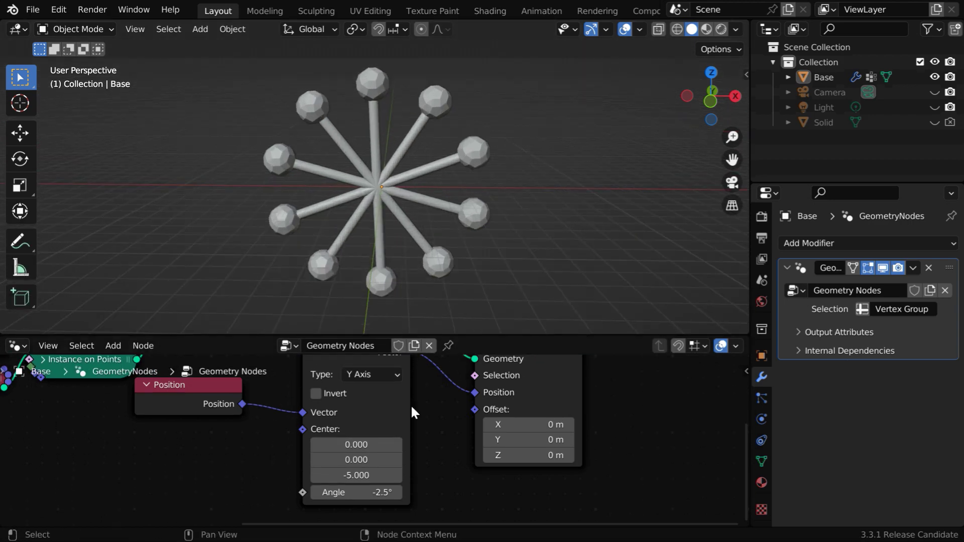
{"action": "mouse_move", "coordinate": [361, 492]}
{"action": "left_mouse_down"}
{"action": "mouse_move", "coordinate": [379, 492]}
{"action": "mouse_move", "coordinate": [330, 493]}
{"action": "mouse_move", "coordinate": [380, 491]}
{"action": "left_mouse_up"}
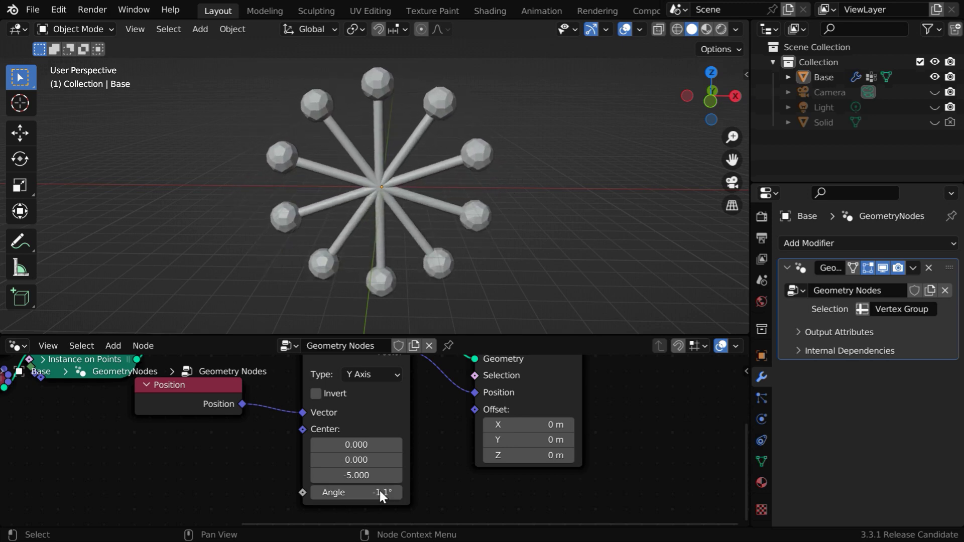
{"action": "left_click_drag", "start_coordinate": [540, 335], "coordinate": [517, 458]}
{"action": "middle_click_drag", "start_coordinate": [516, 453], "coordinate": [559, 469], "text": "ctrl"}
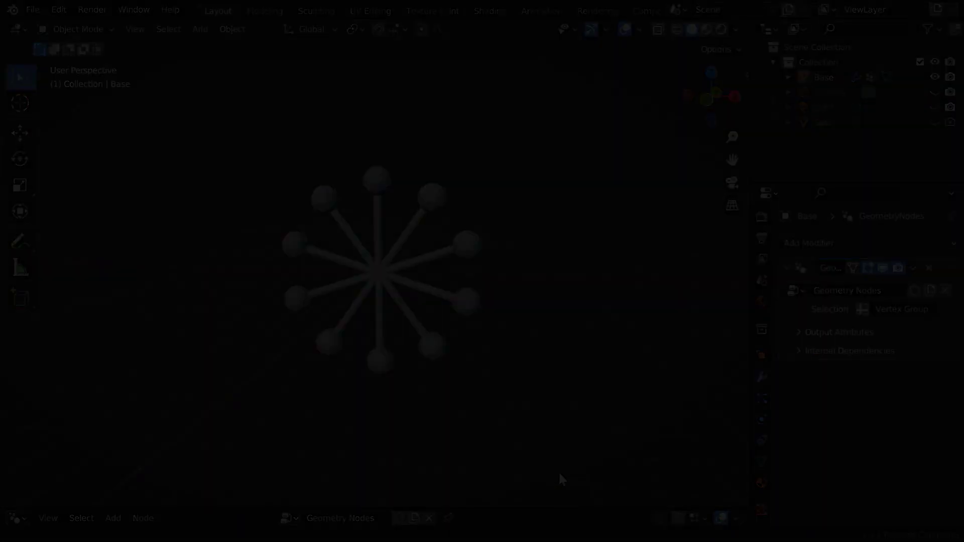